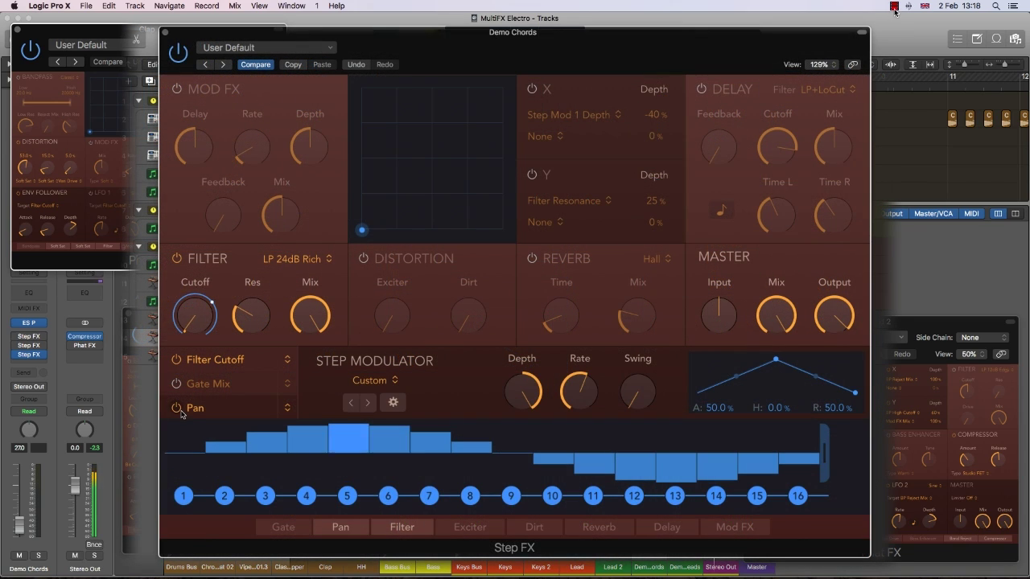
# Switch off the Pan step modulation, briefly turning Gate Mix modulation on and back off.
pyautogui.click(176, 408)
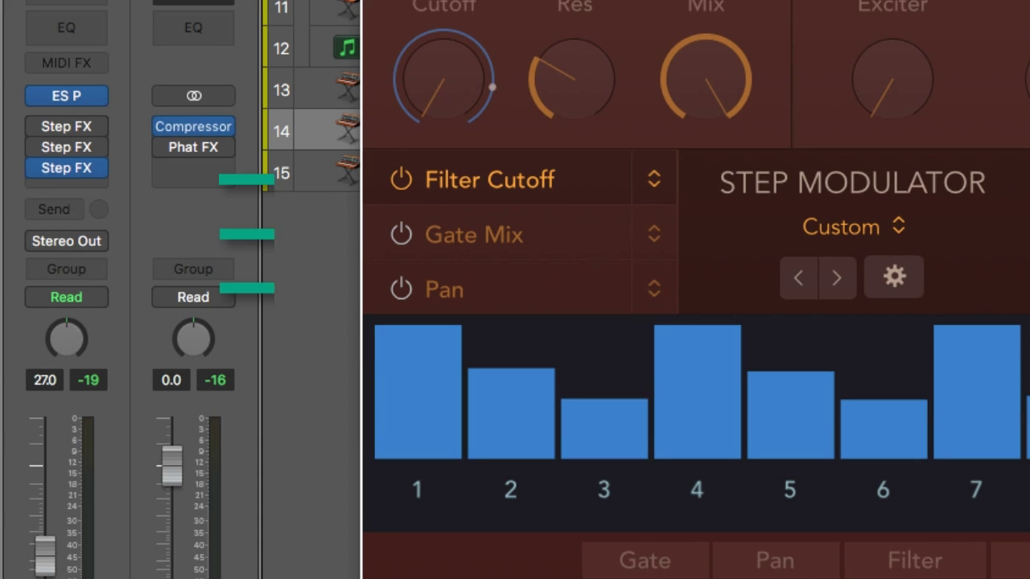
pyautogui.click(401, 235)
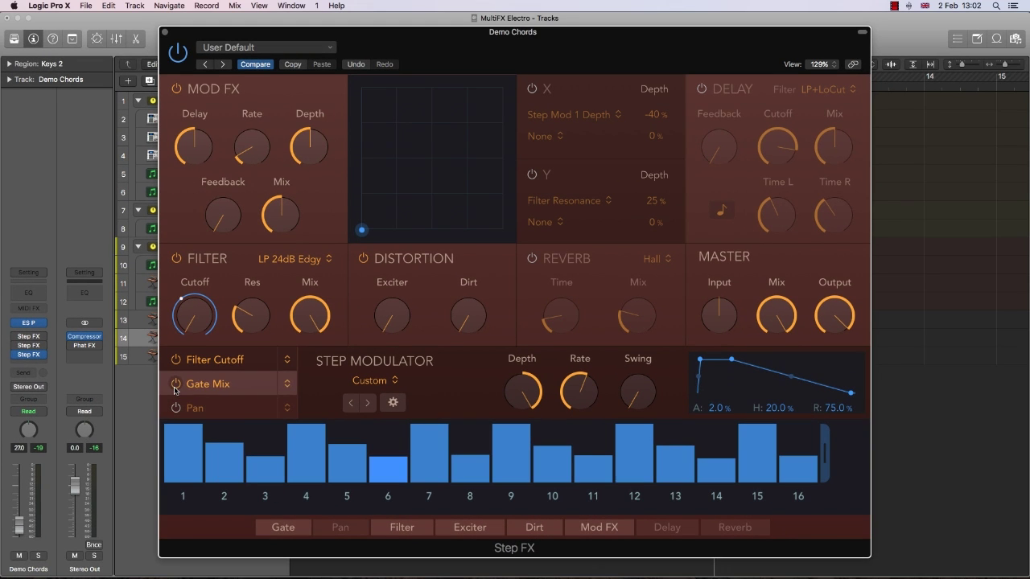
pyautogui.click(175, 386)
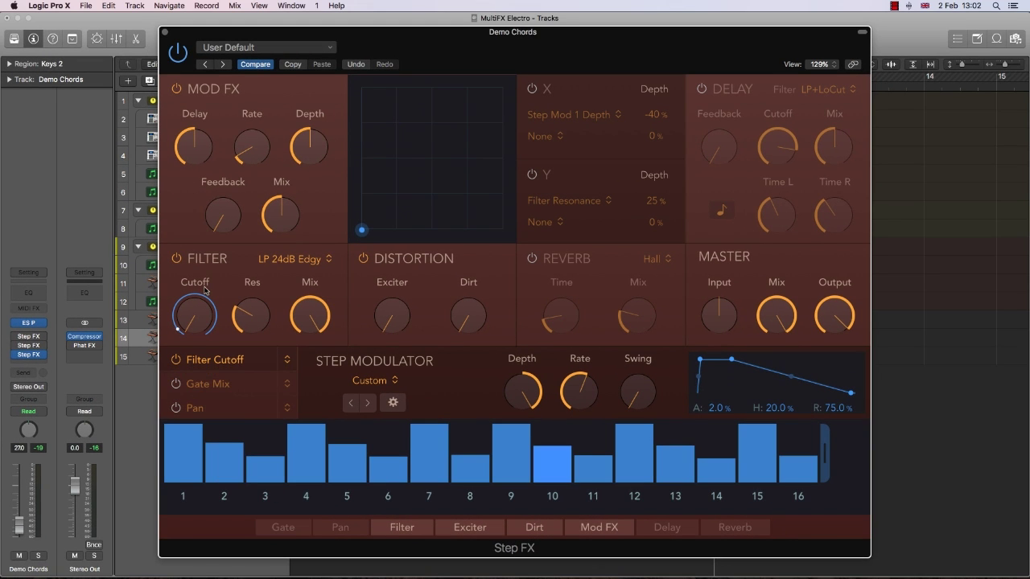
# Switch off the Filter, Distortion and Mod FX sections, leaving the Filter Cutoff target unchanged.
pyautogui.click(176, 258)
pyautogui.click(363, 258)
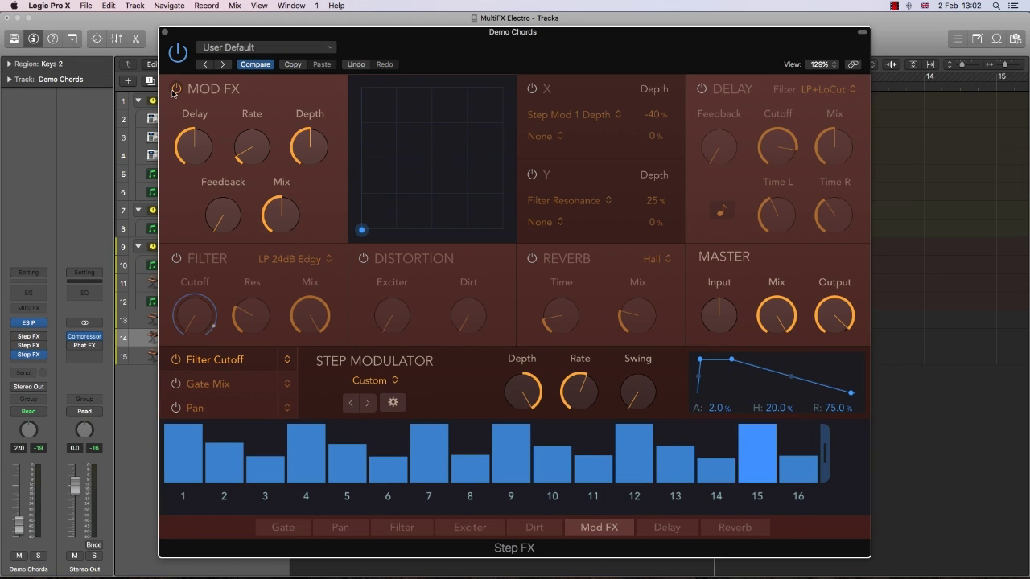
pyautogui.click(175, 89)
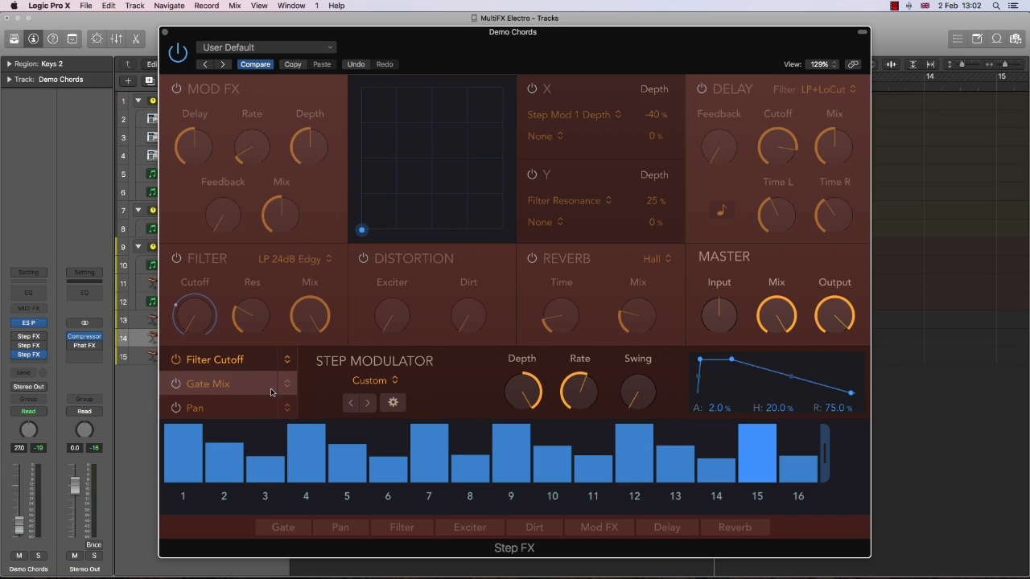
pyautogui.click(265, 361)
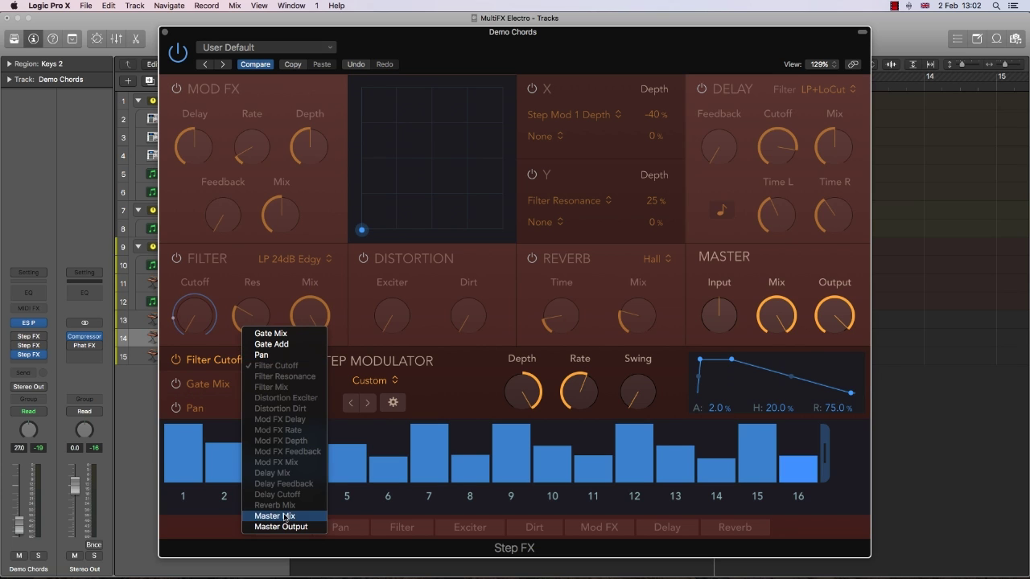
pyautogui.click(279, 295)
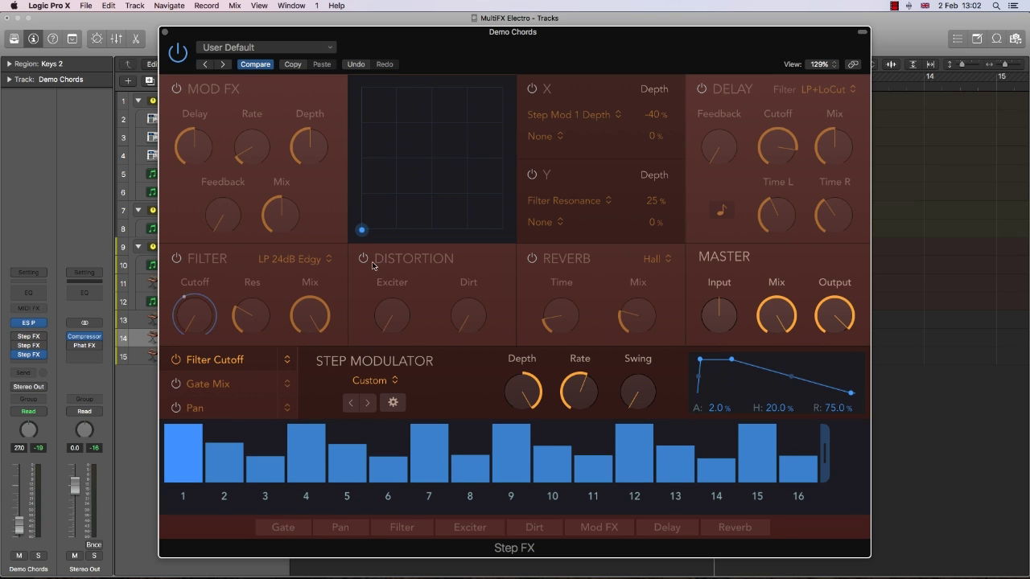
# Turn on Reverb with a longer time, briefly bypassing and re-enabling the step modulation.
pyautogui.click(531, 260)
pyautogui.moveTo(563, 315); pyautogui.dragTo(564, 309)
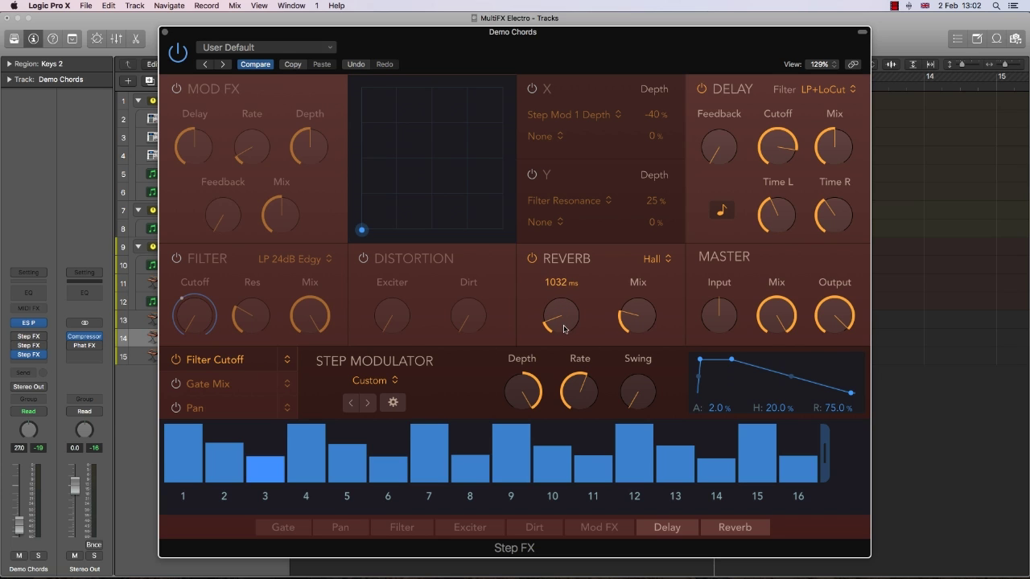
pyautogui.press('space')
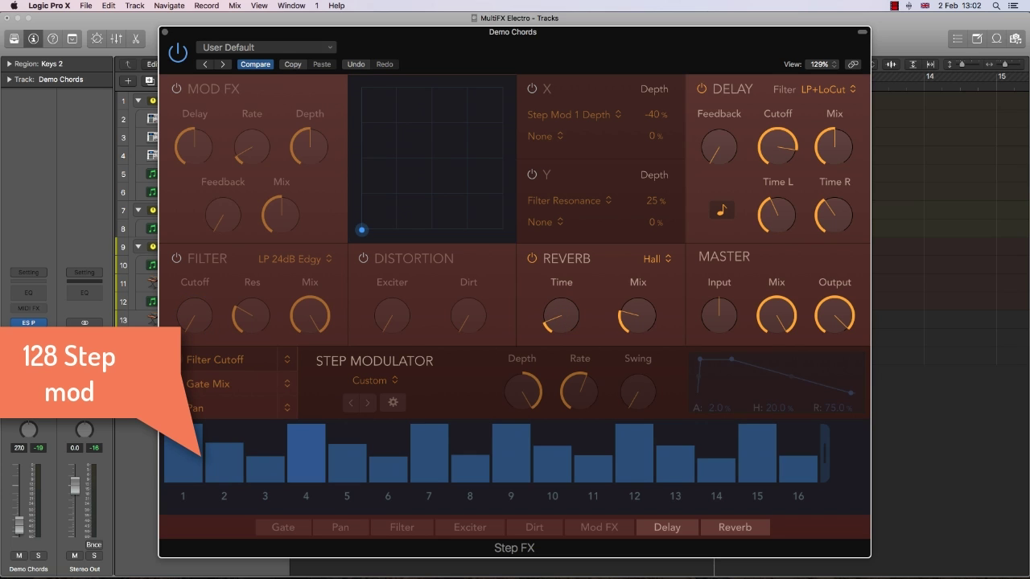
pyautogui.press('space')
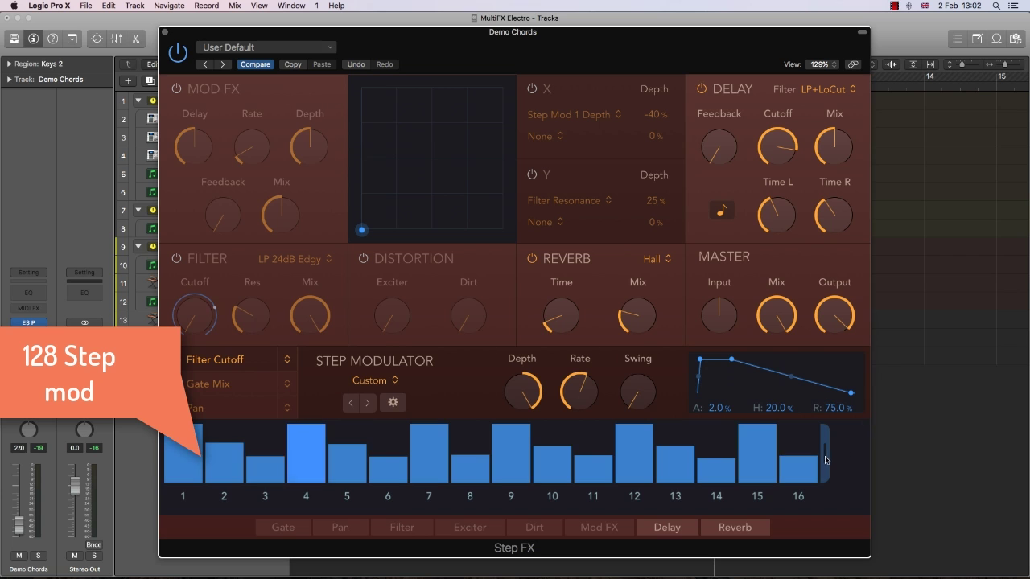
# Shorten the step sequence to 4 steps and set envelope attack 7.4%, release 34.3%.
pyautogui.hscroll(10, 841, 459)
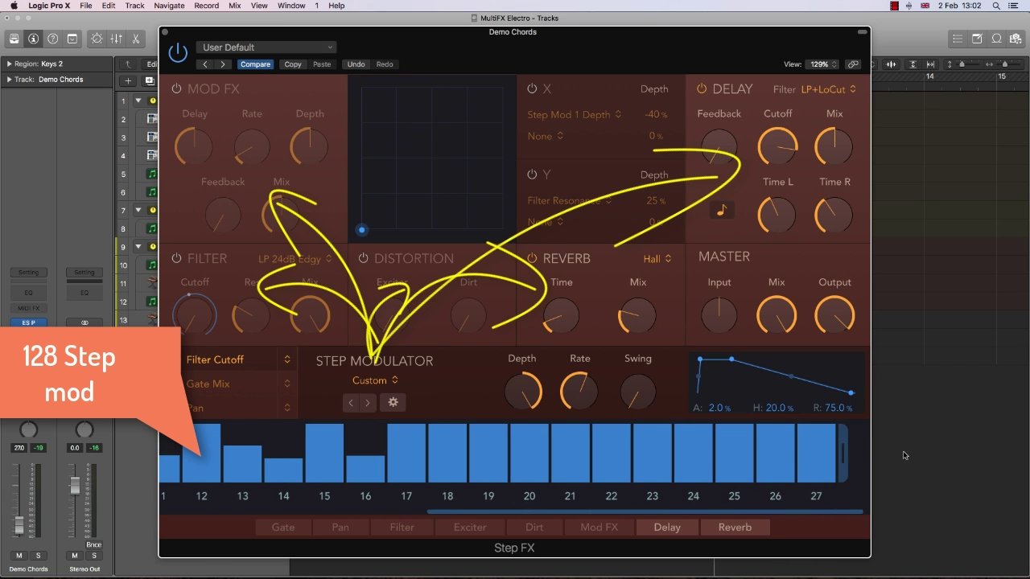
pyautogui.moveTo(842, 453); pyautogui.dragTo(526, 453)
pyautogui.moveTo(371, 465); pyautogui.dragTo(309, 464)
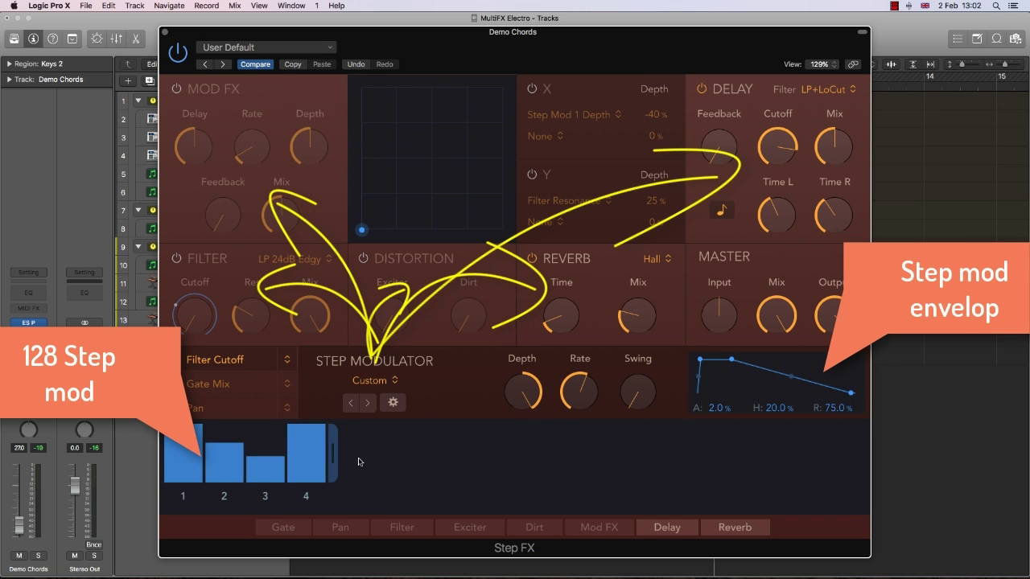
pyautogui.moveTo(702, 365)
pyautogui.mouseDown()
pyautogui.moveTo(766, 366)
pyautogui.moveTo(699, 365)
pyautogui.mouseUp()
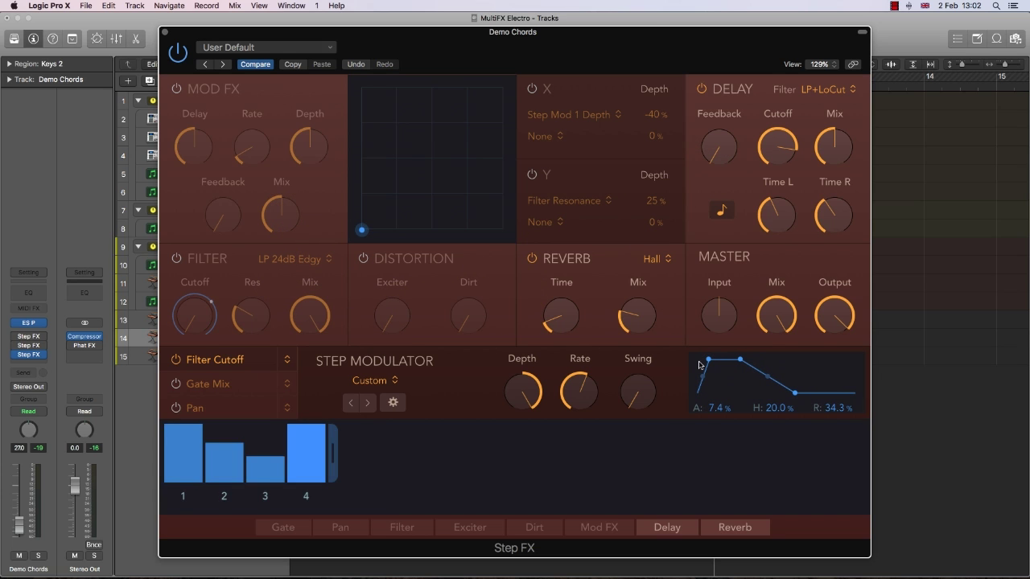
# Switch off Reverb and Delay, restore 16 steps, and move Delay and Reverb ahead in the chain.
pyautogui.click(532, 258)
pyautogui.click(701, 88)
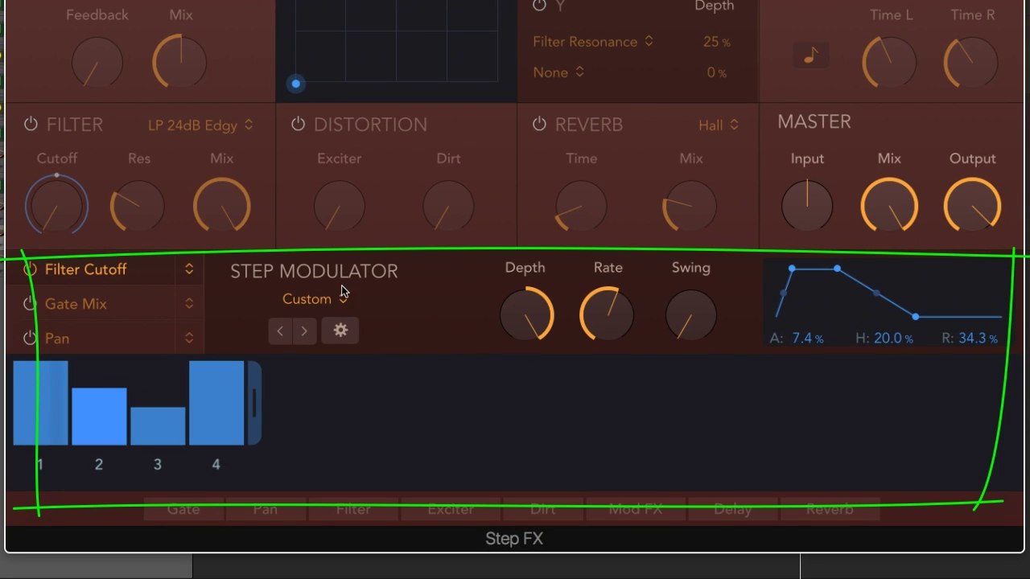
pyautogui.moveTo(254, 391); pyautogui.dragTo(959, 411)
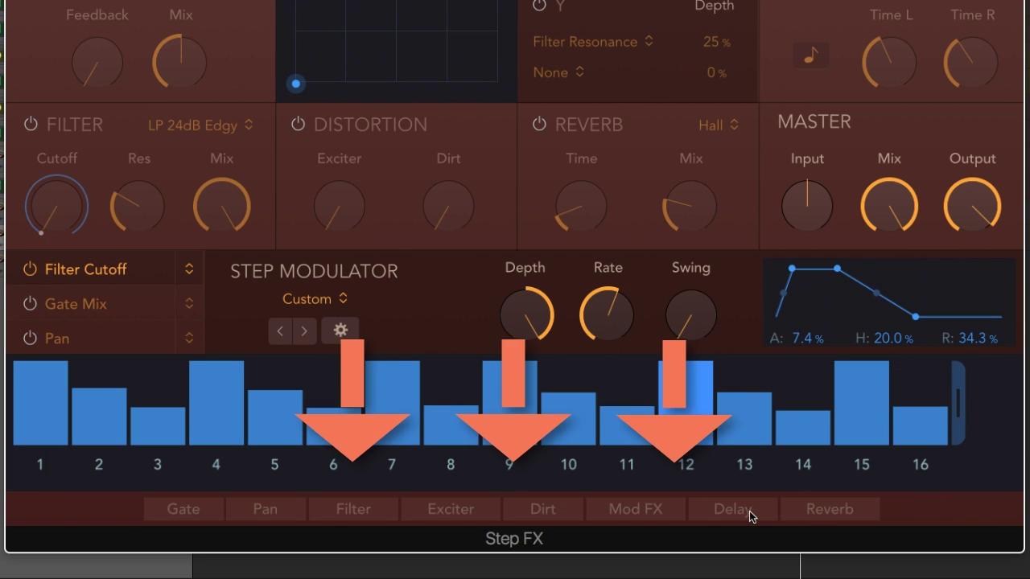
pyautogui.moveTo(749, 515); pyautogui.dragTo(672, 518)
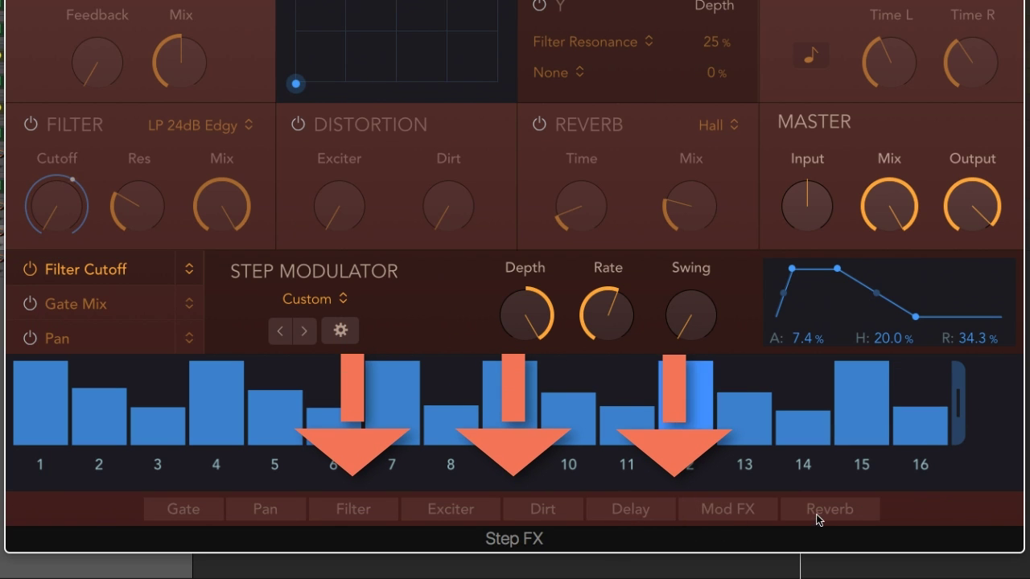
pyautogui.moveTo(818, 519); pyautogui.dragTo(611, 522)
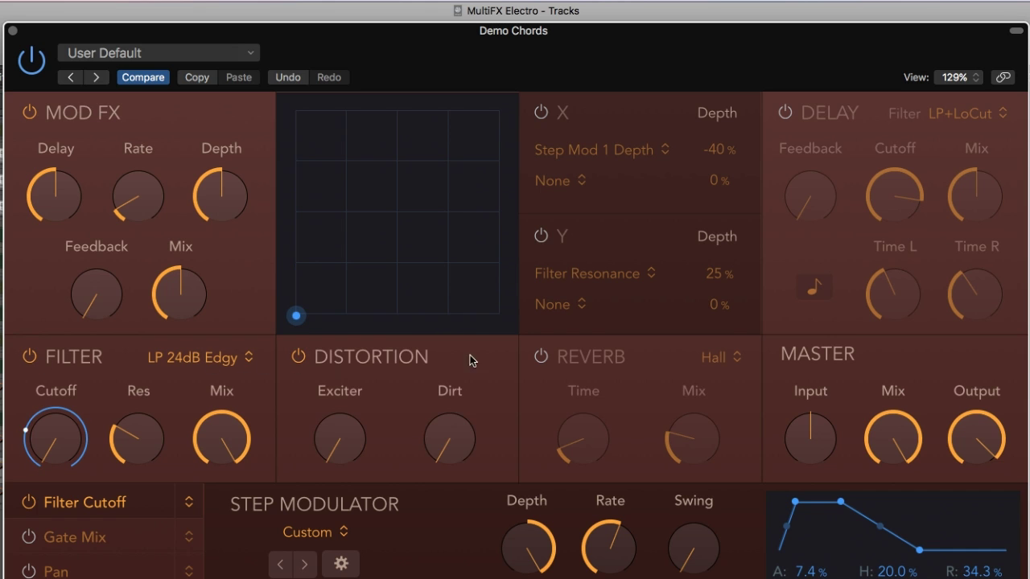
# Toggle the Delay section on and off, then switch off the Mod FX section.
pyautogui.click(786, 114)
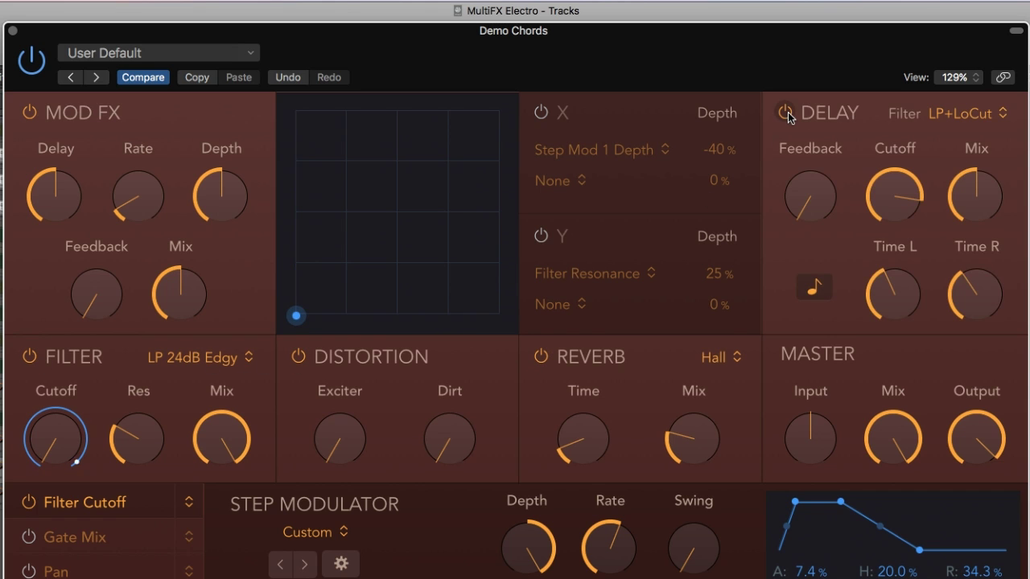
pyautogui.click(786, 114)
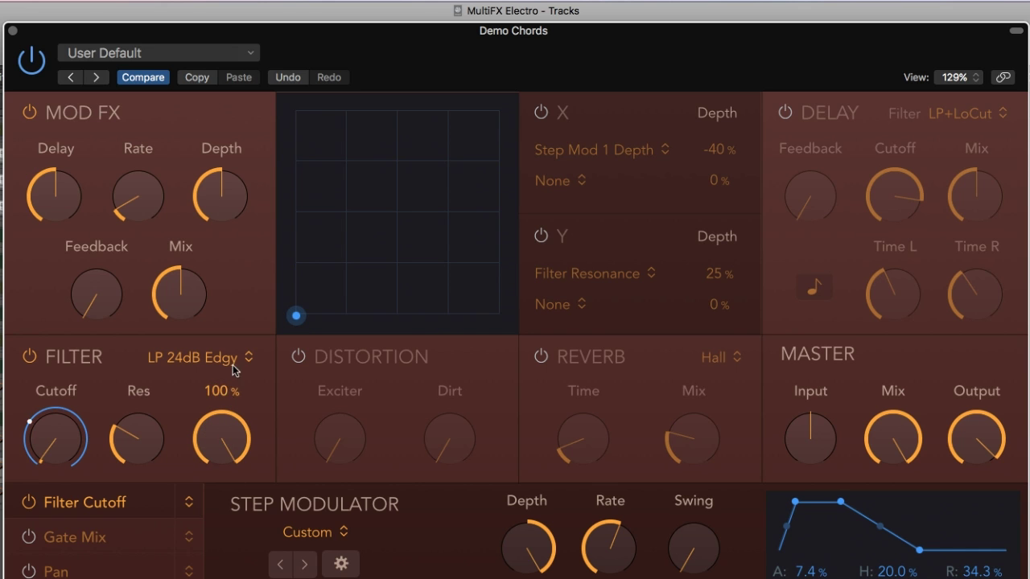
pyautogui.click(29, 113)
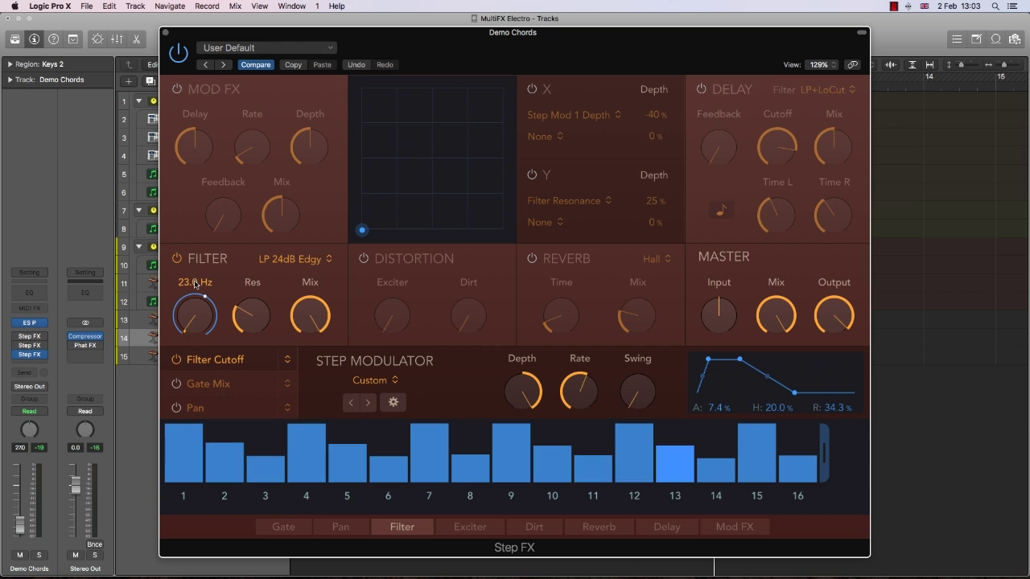
# Change the main filter type to LP 24dB Rich, also trying BP 12dB Edgy and an LP delay filter.
pyautogui.click(274, 259)
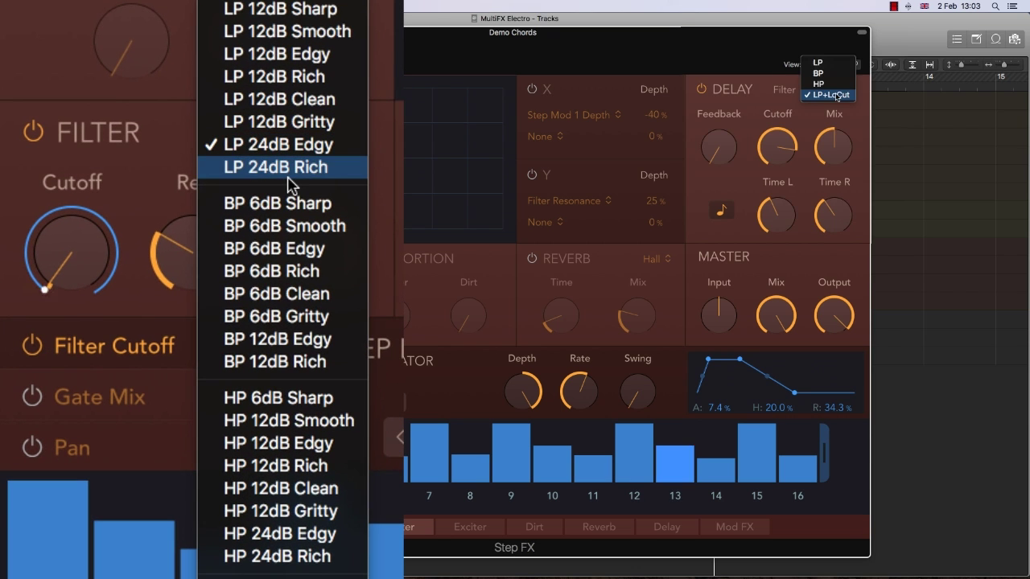
pyautogui.click(274, 167)
pyautogui.click(309, 132)
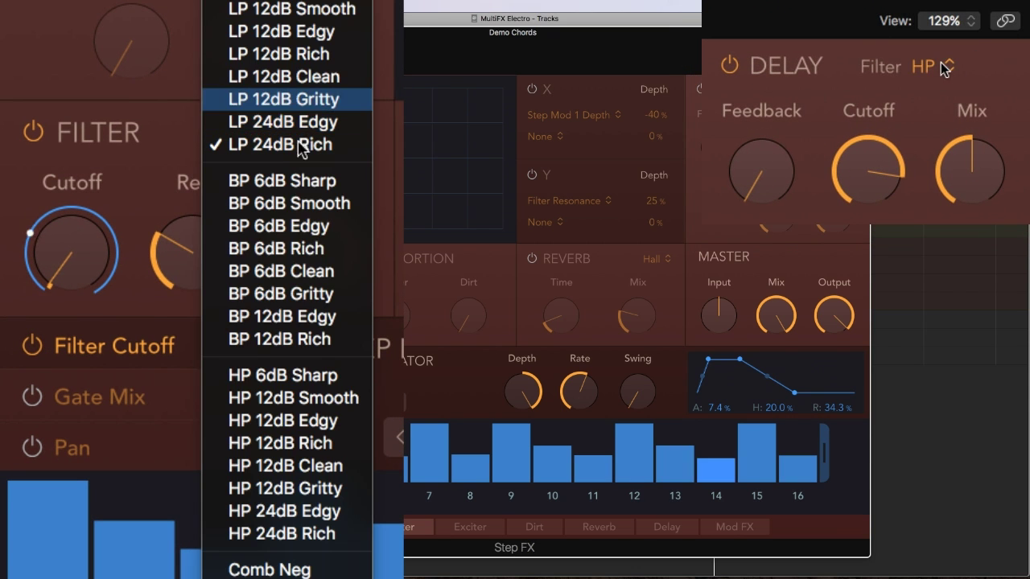
pyautogui.click(306, 315)
pyautogui.click(950, 40)
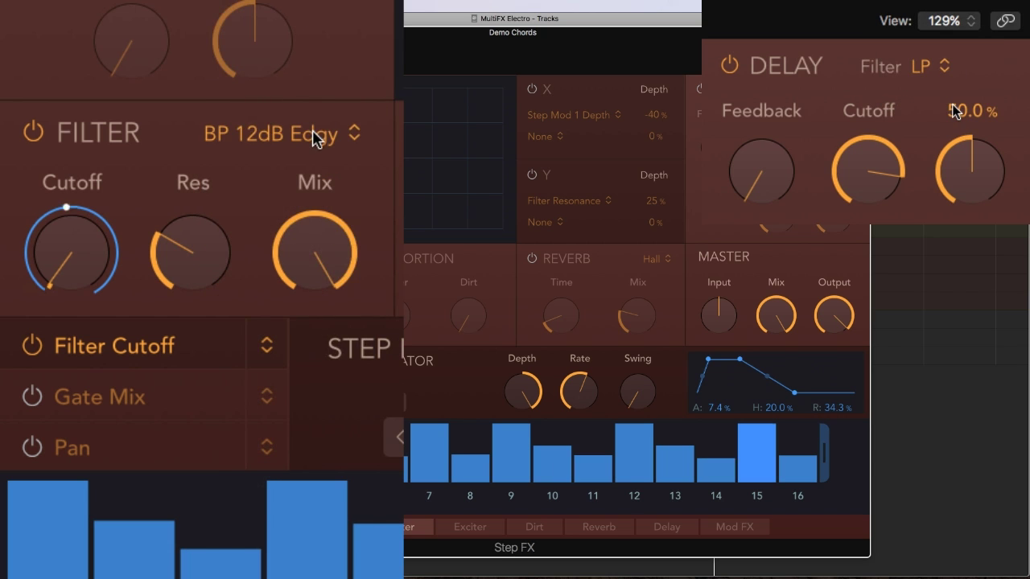
pyautogui.click(315, 134)
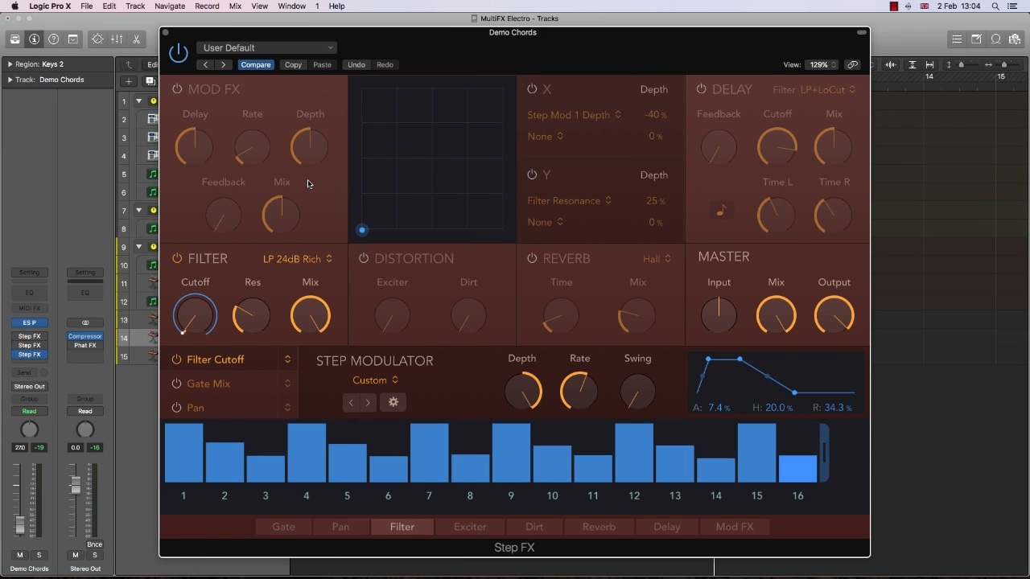
# Turn the Pan step modulation on and toggle the Filter Cutoff modulation off and back on.
pyautogui.click(247, 385)
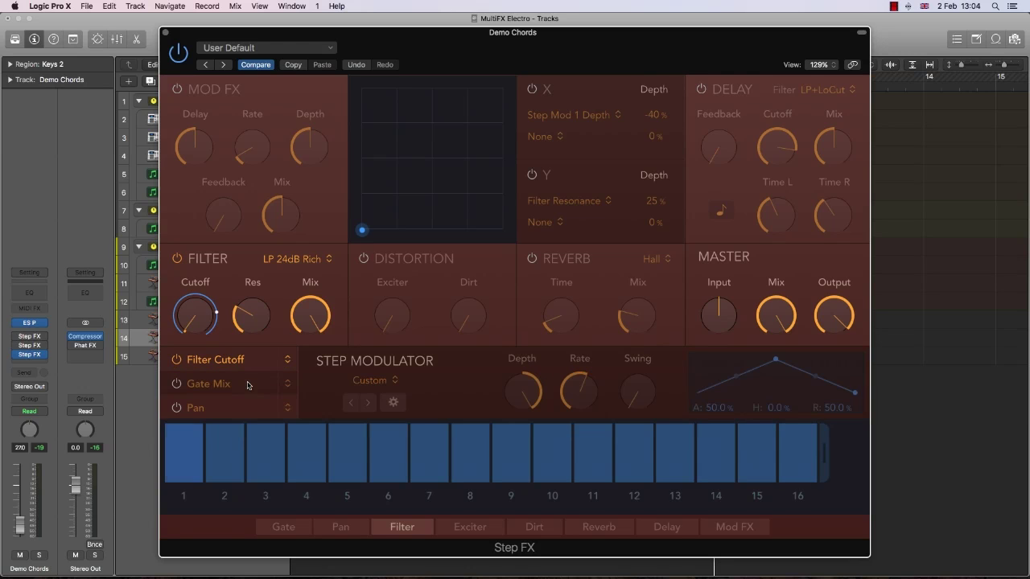
pyautogui.click(177, 408)
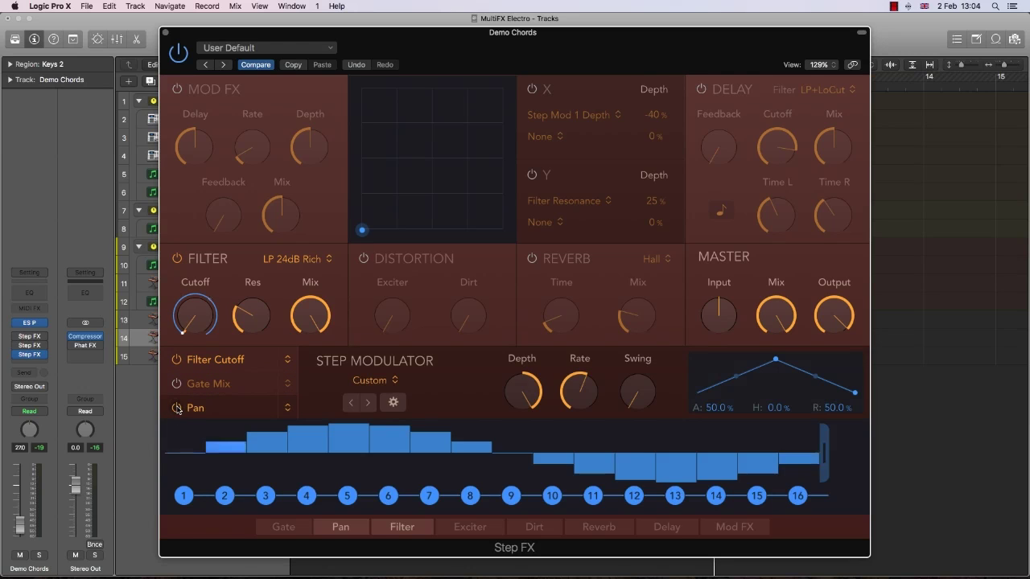
pyautogui.click(255, 364)
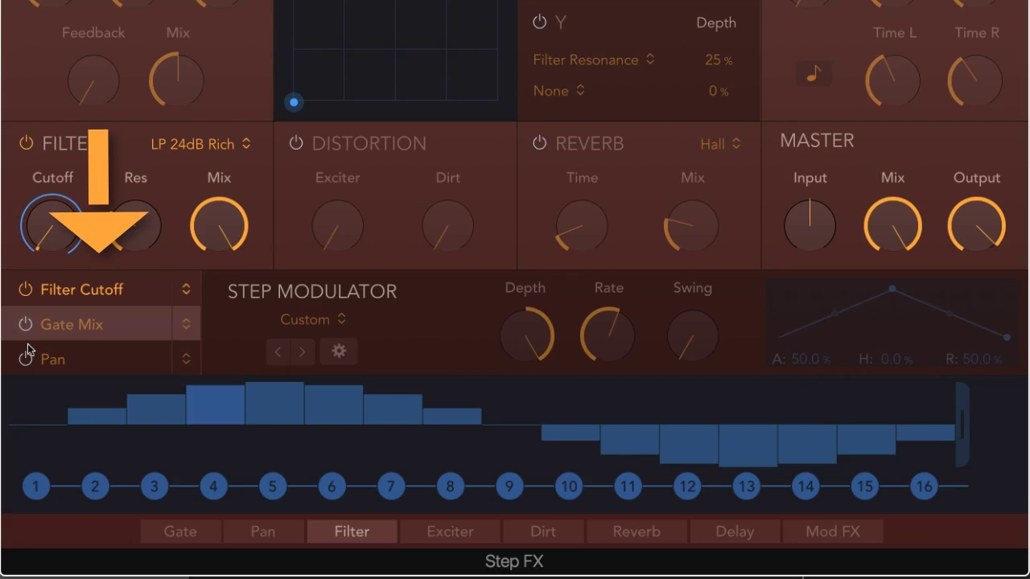
pyautogui.click(26, 289)
pyautogui.click(26, 290)
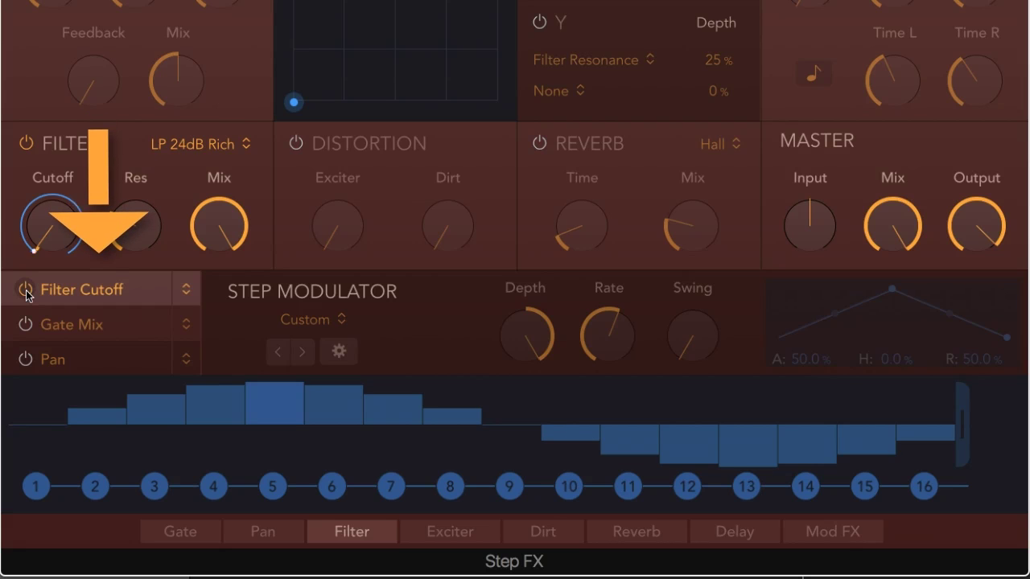
# Compare the Gate Mix, Pan and Filter Cutoff step sequences, ending on Filter Cutoff.
pyautogui.click(104, 325)
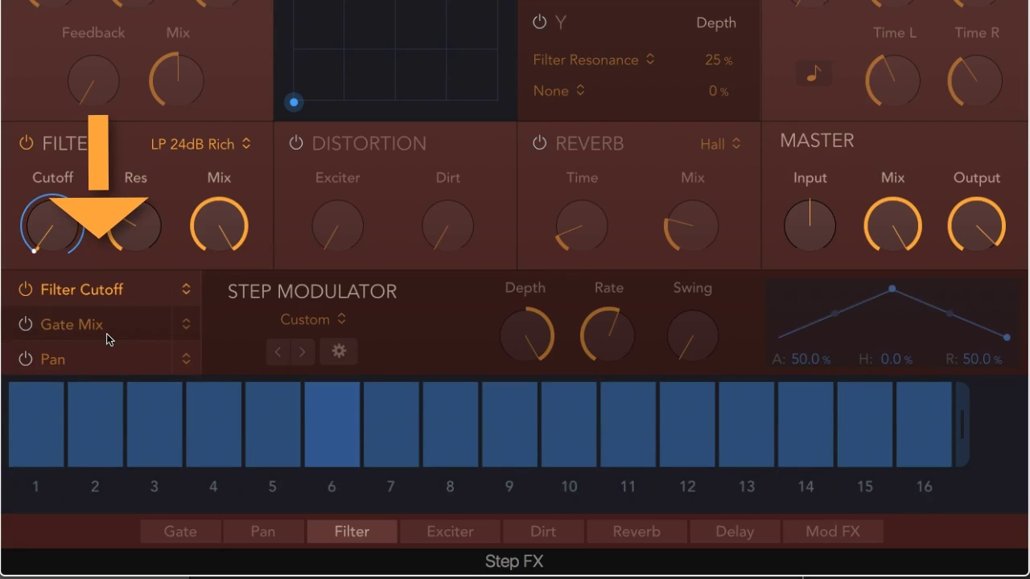
pyautogui.click(109, 362)
pyautogui.click(133, 290)
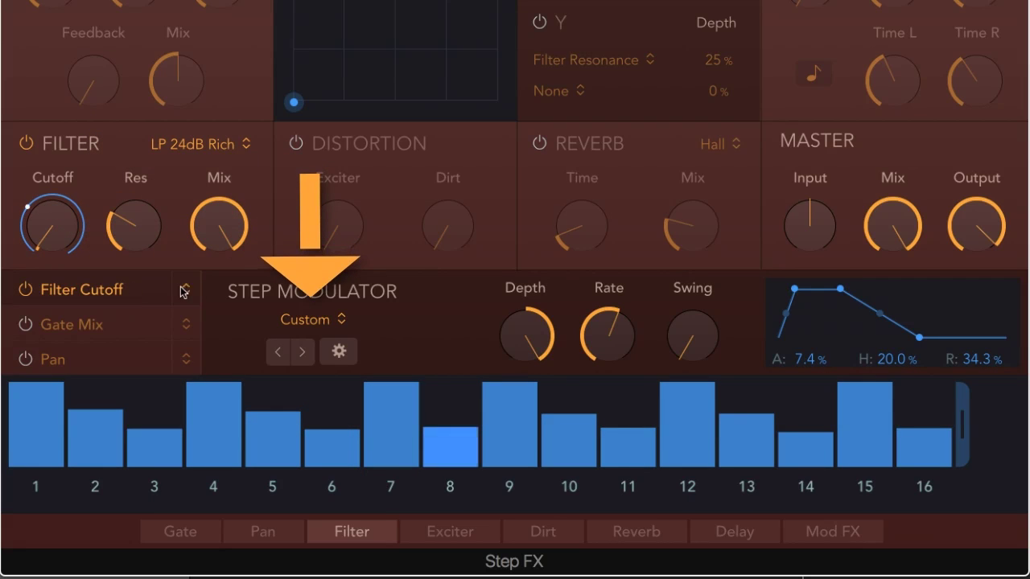
# Load the LFO Sine preset, then the Factory Rolling 01 preset, on the filter cutoff.
pyautogui.click(330, 319)
pyautogui.moveTo(326, 343)
pyautogui.click(394, 338)
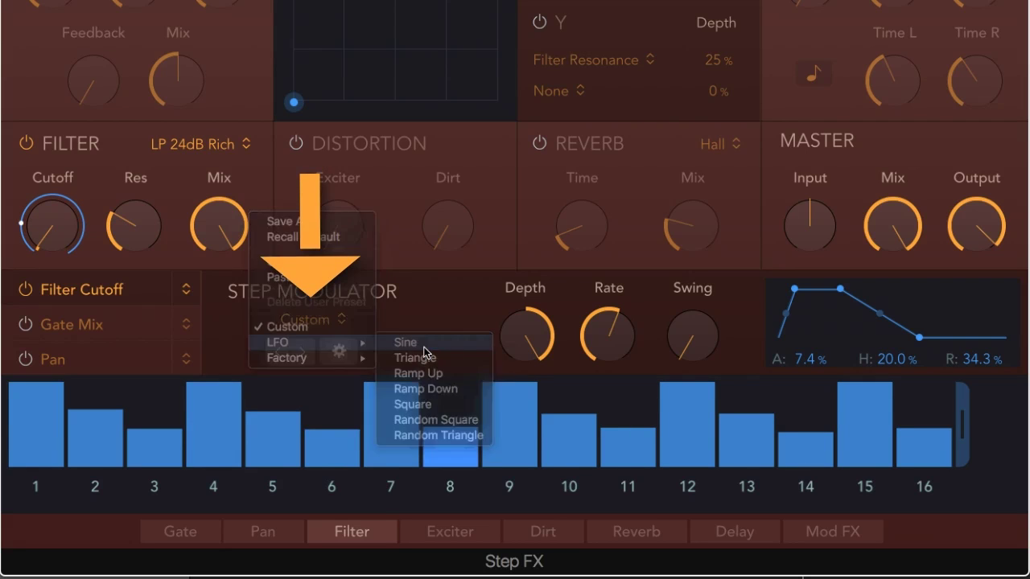
pyautogui.click(329, 319)
pyautogui.moveTo(322, 342)
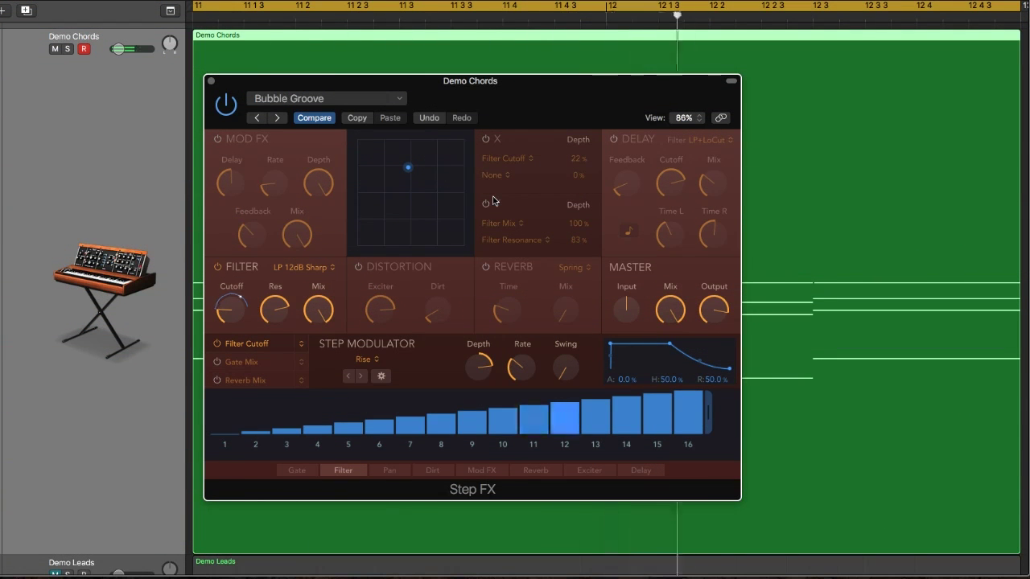
pyautogui.click(375, 359)
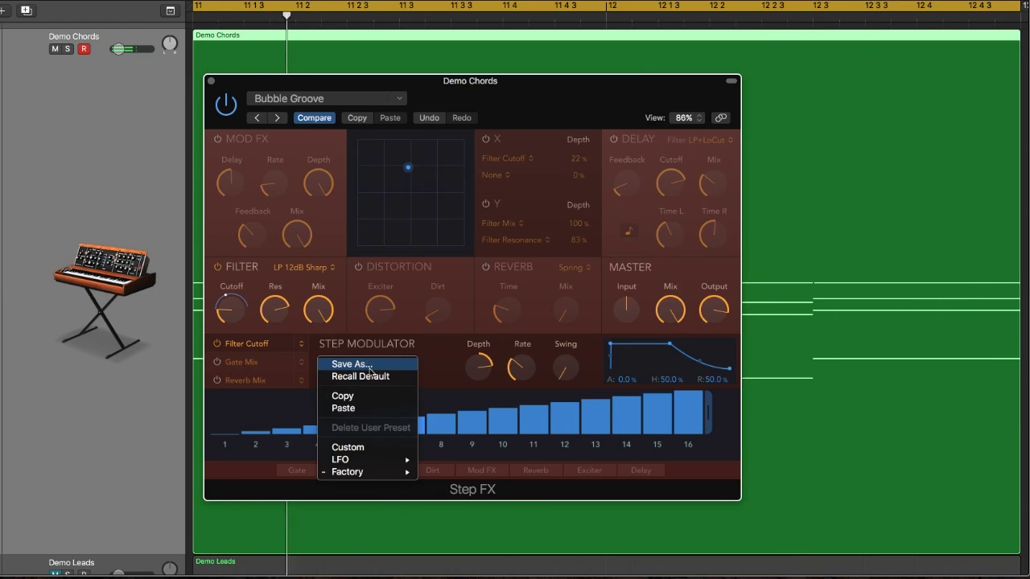
pyautogui.moveTo(366, 475)
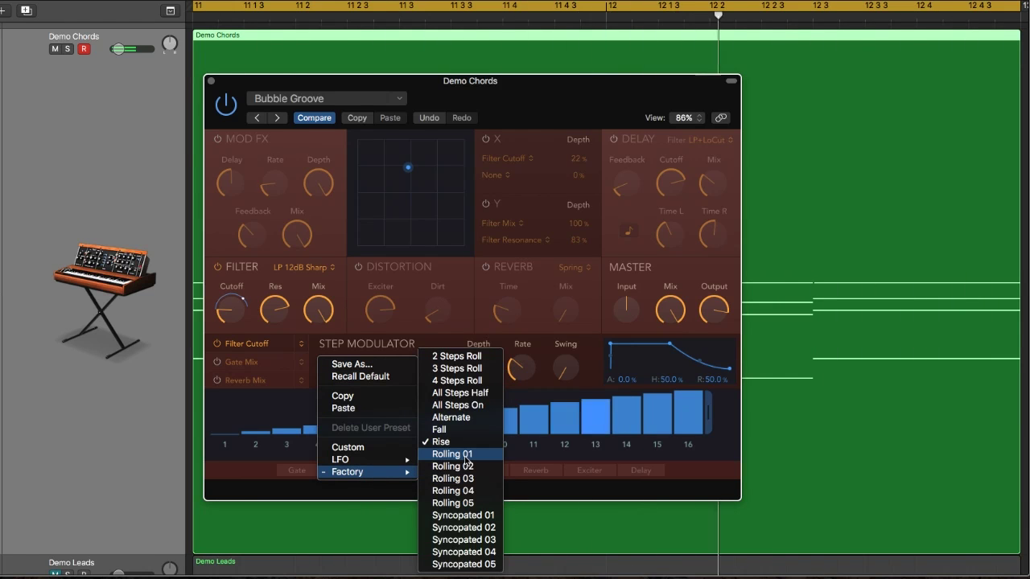
pyautogui.click(466, 455)
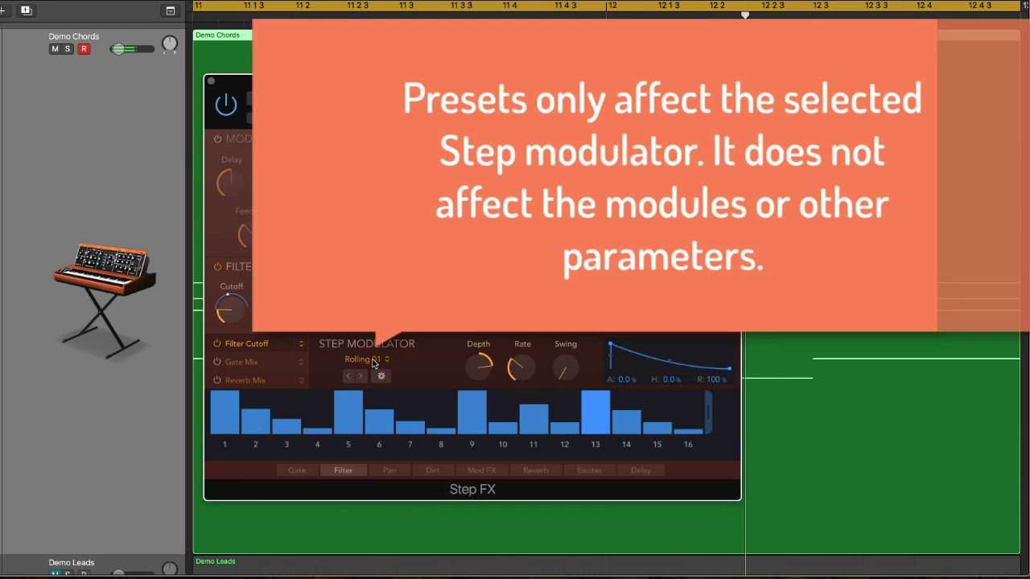
# Try the Factory Syncopated 01 preset, then settle on the LFO Triangle preset.
pyautogui.click(373, 363)
pyautogui.moveTo(382, 476)
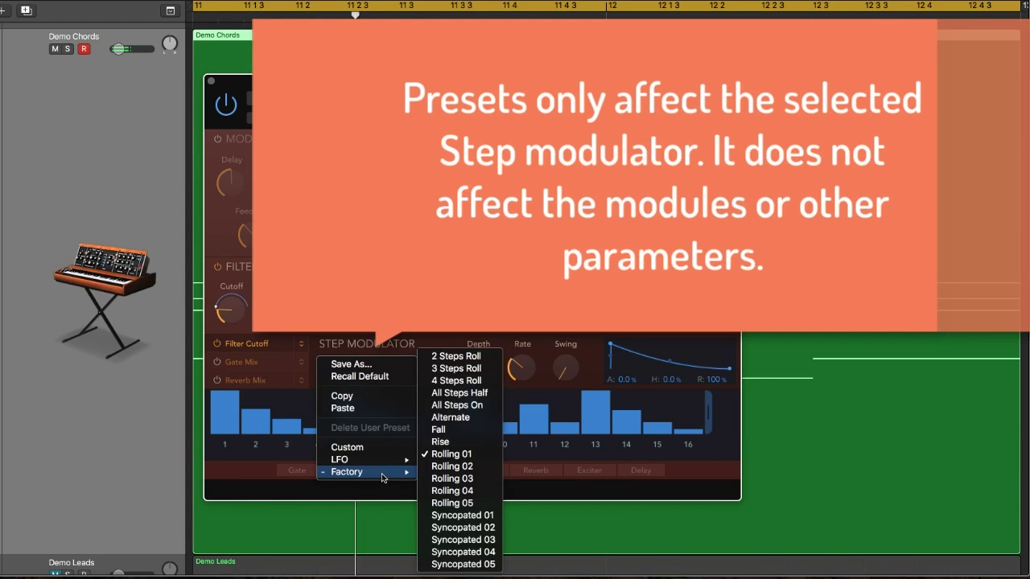
pyautogui.click(462, 516)
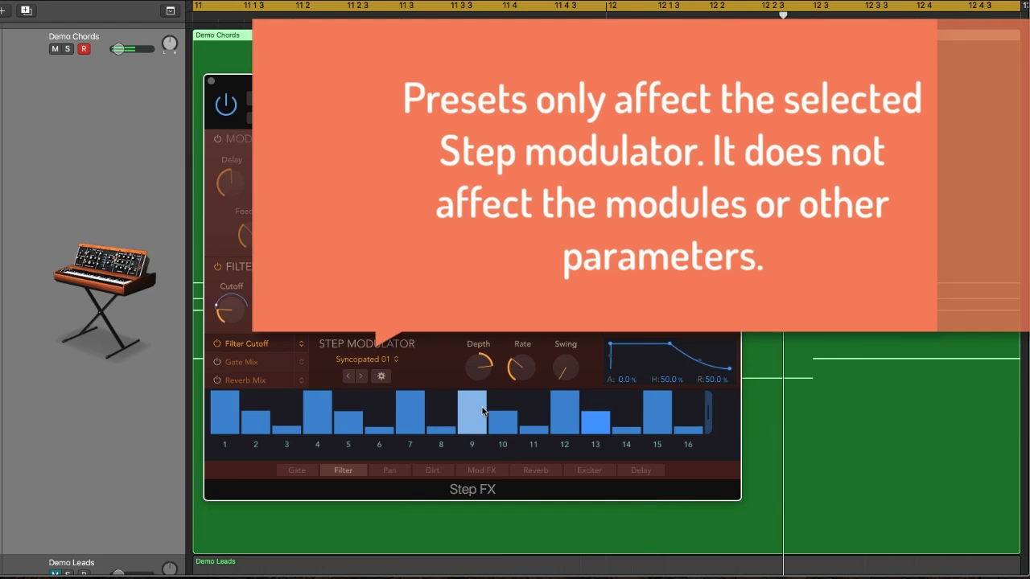
pyautogui.click(359, 367)
pyautogui.moveTo(378, 459)
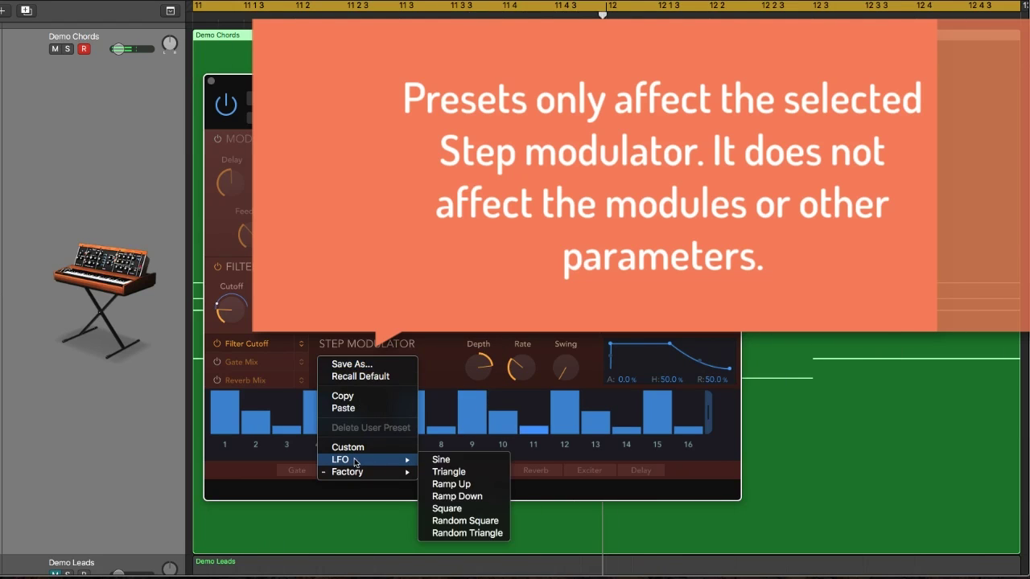
pyautogui.click(458, 473)
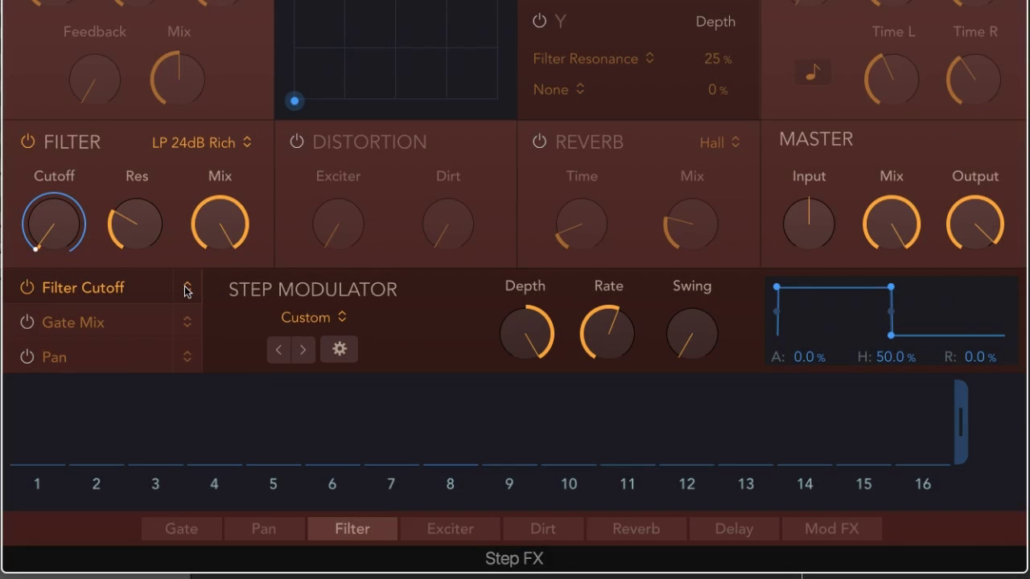
# Keep Filter Cutoff as the target, set the cutoff near 165 Hz and try depths around 45%.
pyautogui.click(186, 288)
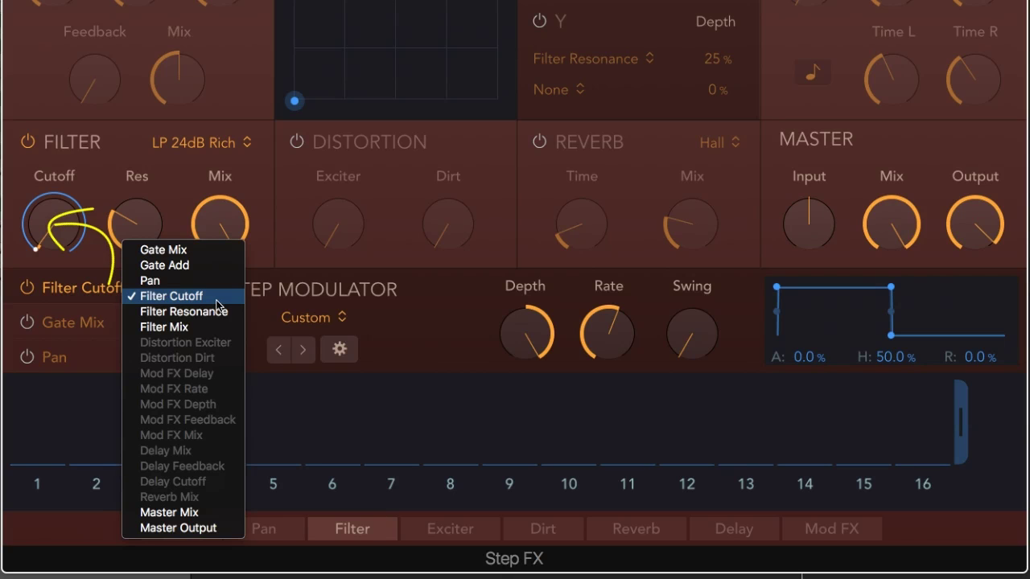
pyautogui.click(217, 298)
pyautogui.moveTo(64, 254)
pyautogui.mouseDown()
pyautogui.moveTo(65, 129)
pyautogui.moveTo(64, 258)
pyautogui.mouseUp()
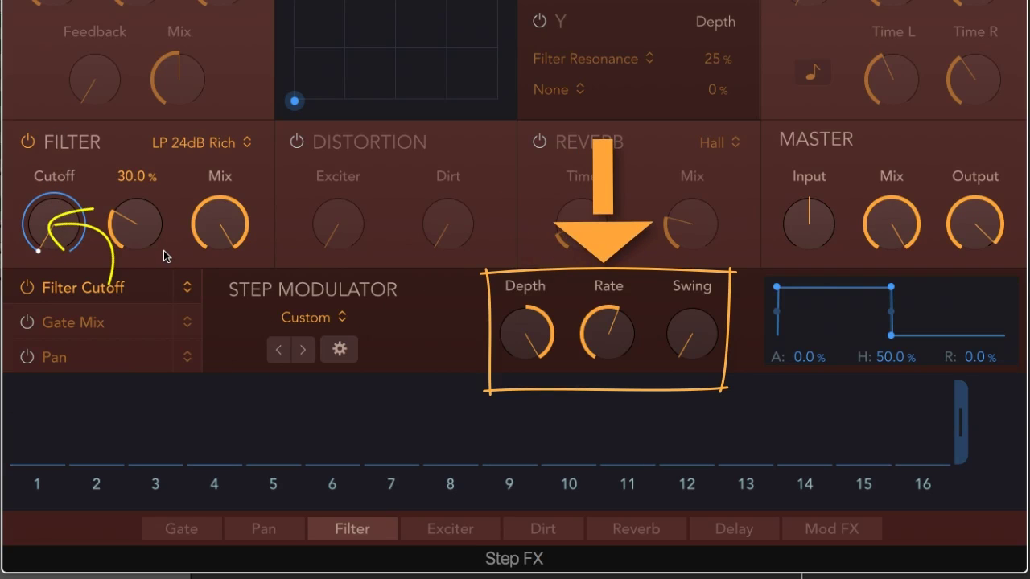
pyautogui.moveTo(516, 346)
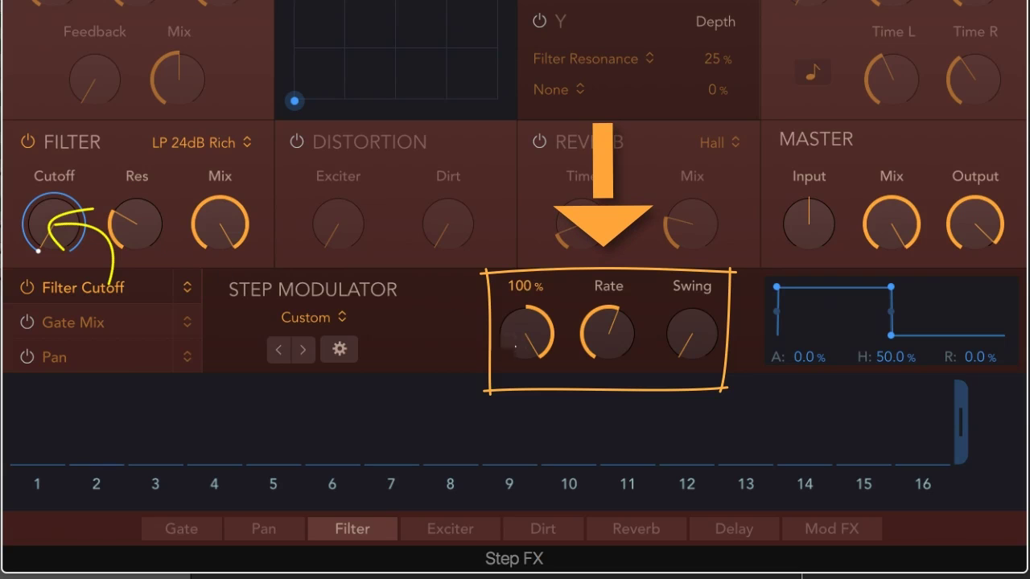
pyautogui.moveTo(526, 340); pyautogui.dragTo(554, 324)
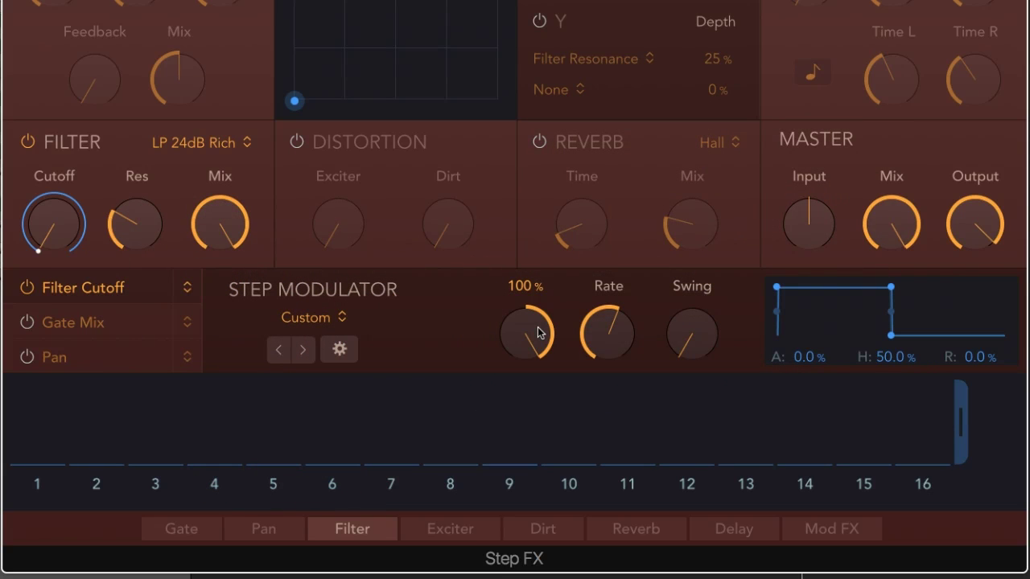
# Sweep the cutoff, set modulation depth to about 77% and slow the step rate to 1/4.
pyautogui.click(194, 295)
pyautogui.click(185, 295)
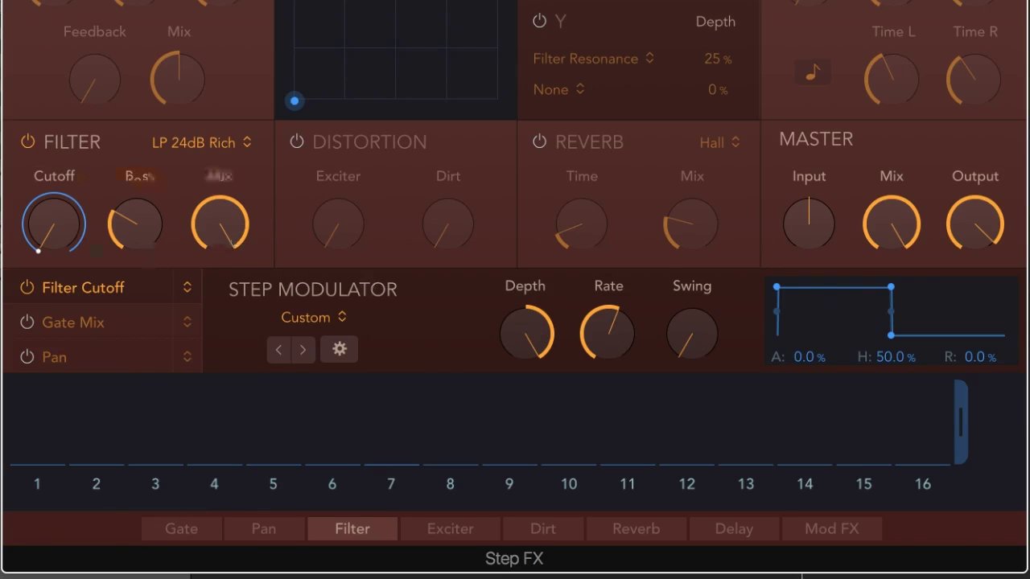
pyautogui.moveTo(46, 223); pyautogui.dragTo(73, 251)
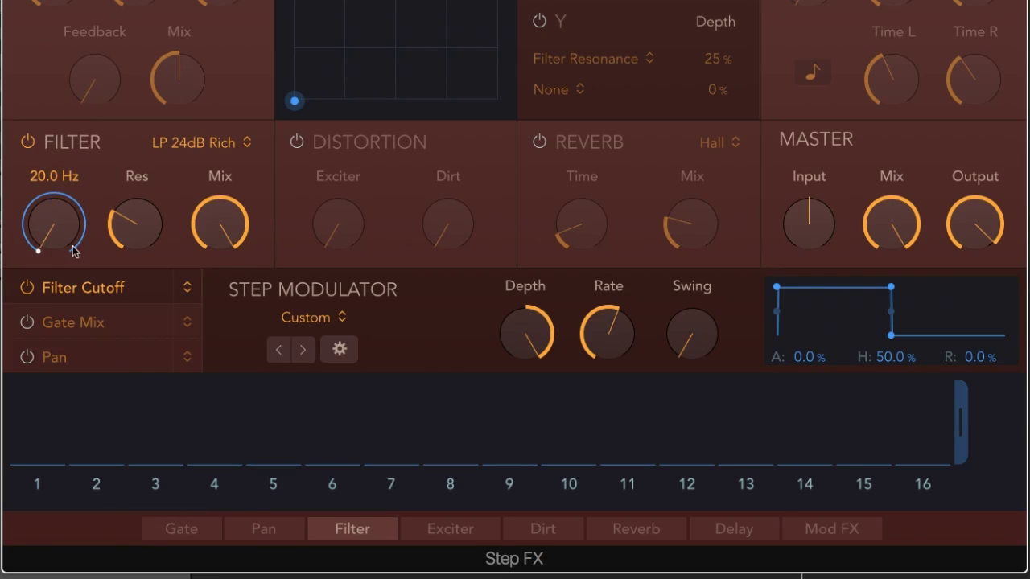
pyautogui.moveTo(503, 379)
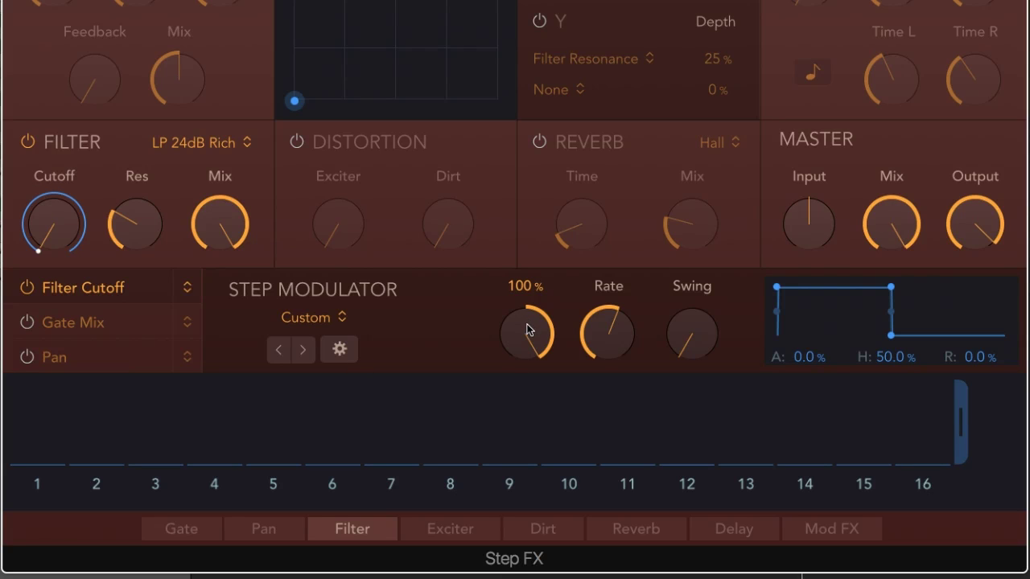
pyautogui.moveTo(527, 330)
pyautogui.mouseDown()
pyautogui.moveTo(529, 419)
pyautogui.moveTo(525, 317)
pyautogui.mouseUp()
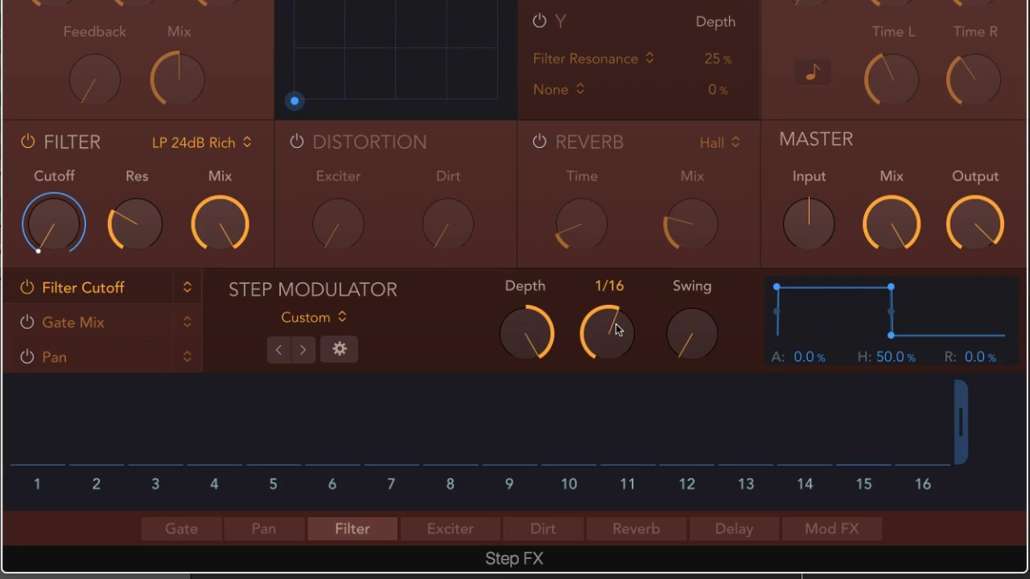
pyautogui.moveTo(614, 326); pyautogui.dragTo(627, 472)
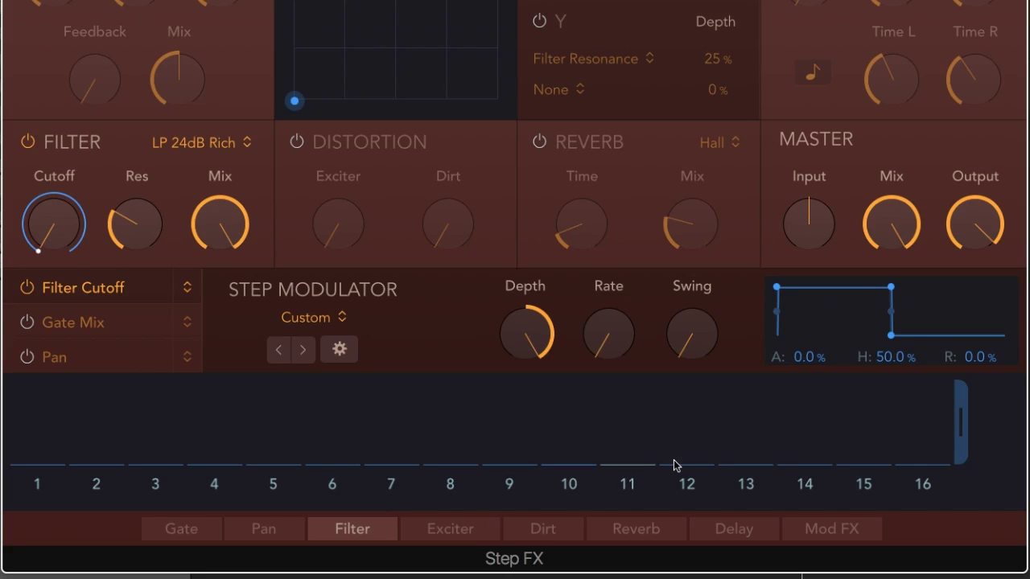
pyautogui.moveTo(695, 330)
# Cut the Filter Cutoff sequence to 4 steps and draw all four steps near the top.
pyautogui.moveTo(963, 428); pyautogui.dragTo(375, 430)
pyautogui.moveTo(475, 430); pyautogui.dragTo(278, 436)
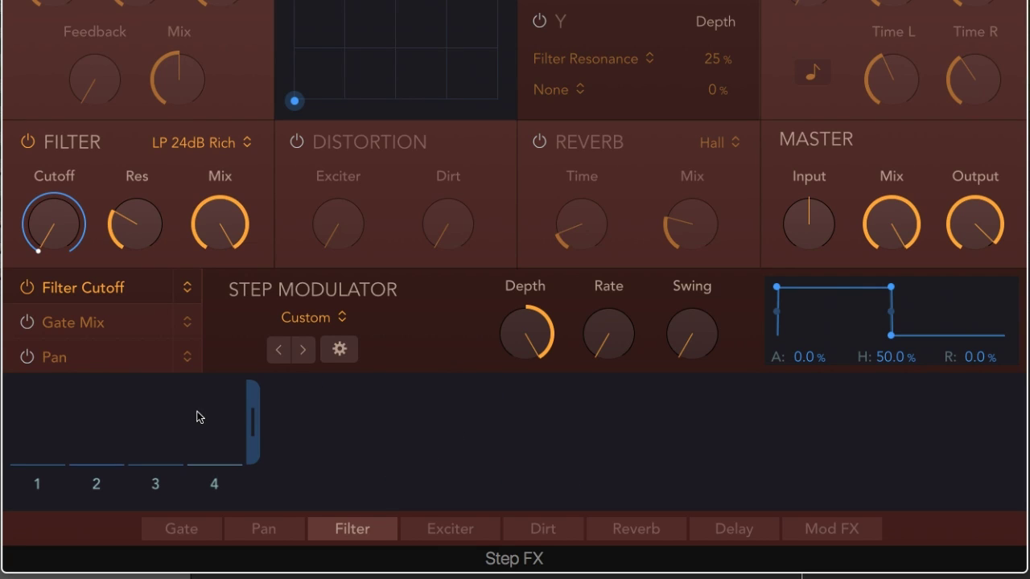
pyautogui.moveTo(198, 416)
pyautogui.mouseDown()
pyautogui.moveTo(157, 371)
pyautogui.moveTo(17, 365)
pyautogui.moveTo(217, 370)
pyautogui.mouseUp()
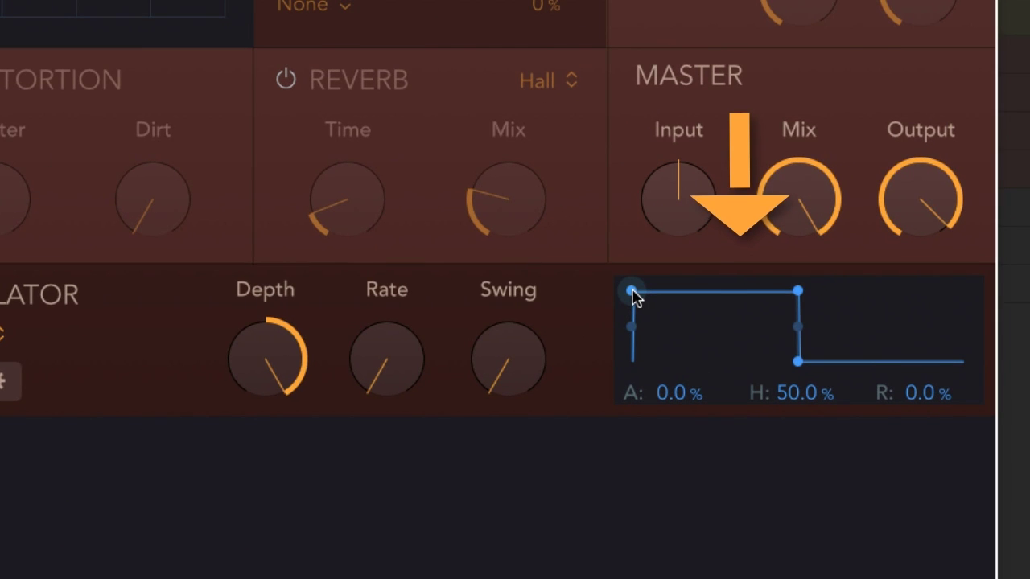
# Rough out the envelope at about 30% attack, 37% hold and 32% release.
pyautogui.moveTo(632, 293); pyautogui.dragTo(707, 302)
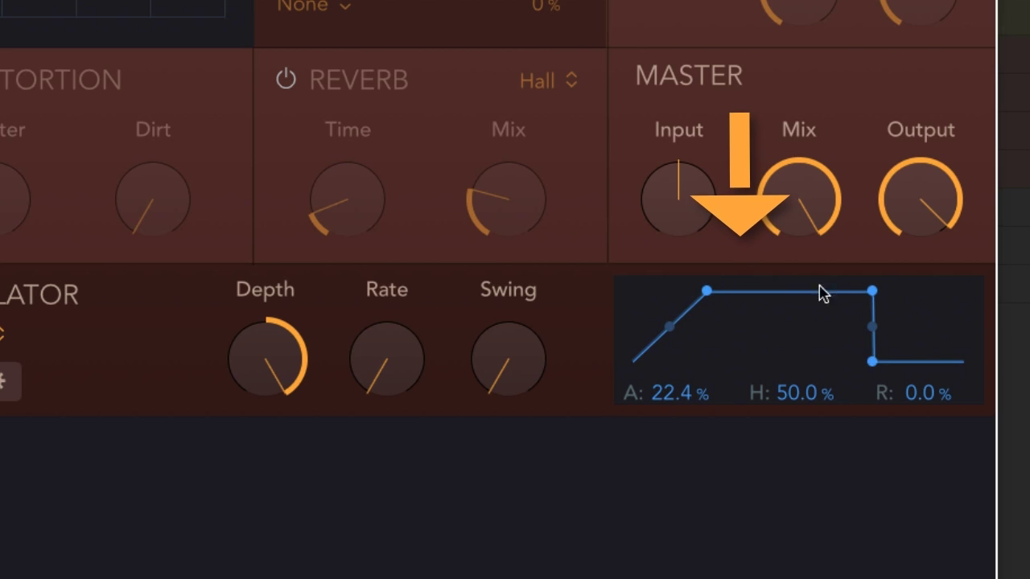
pyautogui.moveTo(876, 363); pyautogui.dragTo(984, 367)
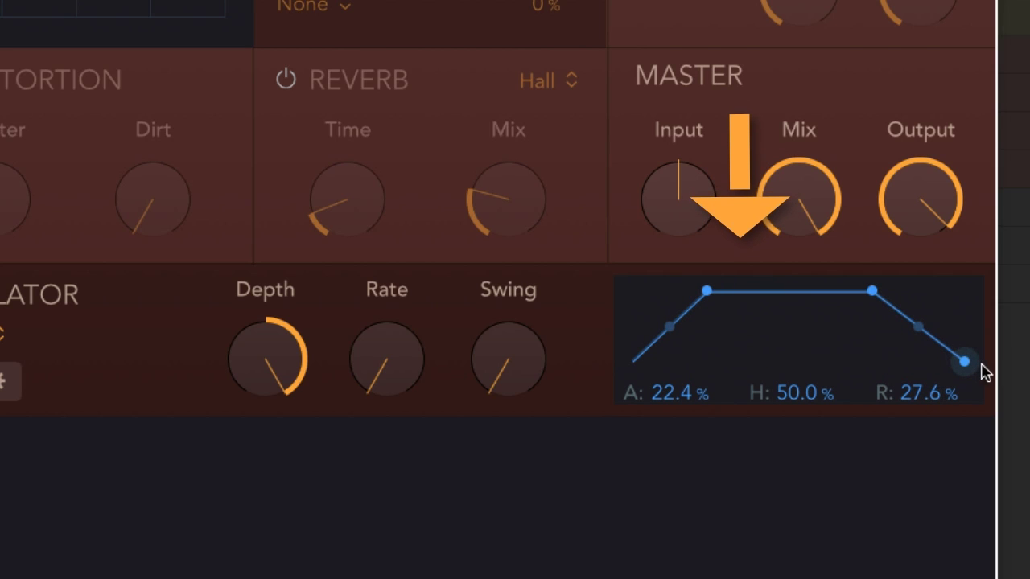
pyautogui.moveTo(708, 296); pyautogui.dragTo(735, 294)
pyautogui.moveTo(898, 303); pyautogui.dragTo(855, 298)
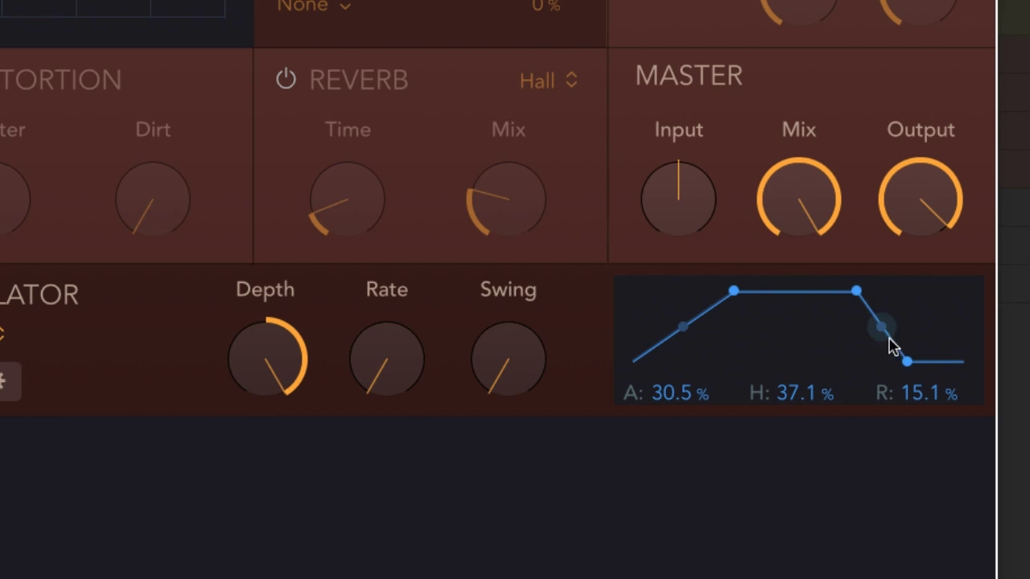
pyautogui.moveTo(907, 362); pyautogui.dragTo(969, 367)
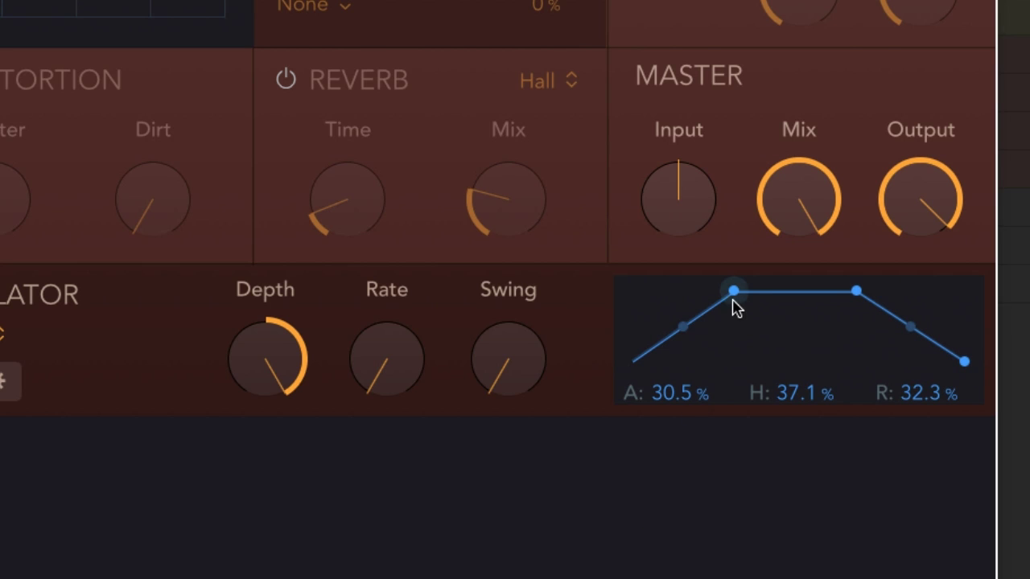
# Refine the envelope curve to attack 49.5%, hold 2.7% and release 42.7%.
pyautogui.moveTo(735, 292); pyautogui.dragTo(749, 292)
pyautogui.moveTo(685, 331)
pyautogui.mouseDown()
pyautogui.moveTo(685, 320)
pyautogui.moveTo(691, 333)
pyautogui.mouseUp()
pyautogui.moveTo(748, 296); pyautogui.dragTo(996, 280)
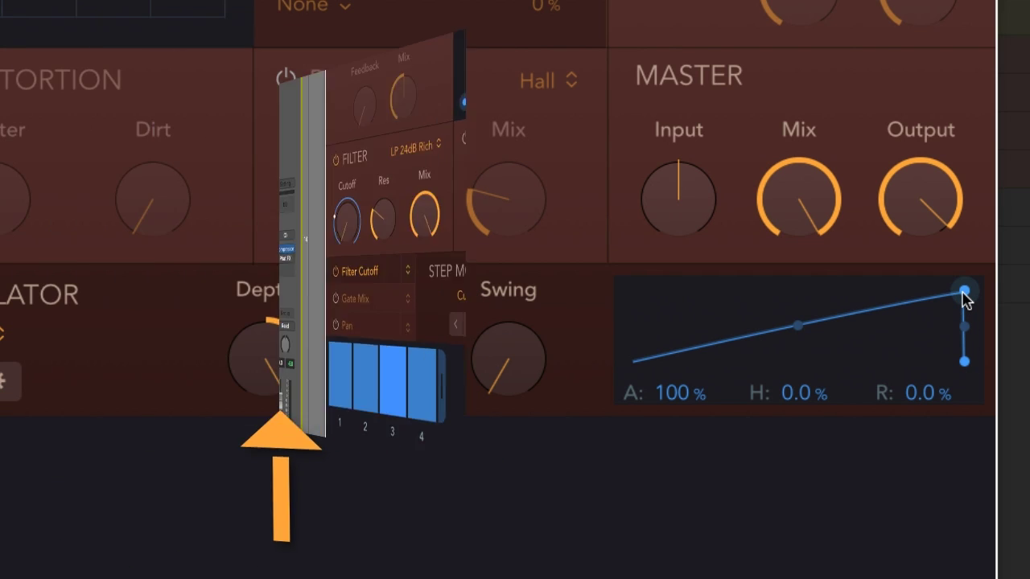
pyautogui.moveTo(963, 292); pyautogui.dragTo(787, 304)
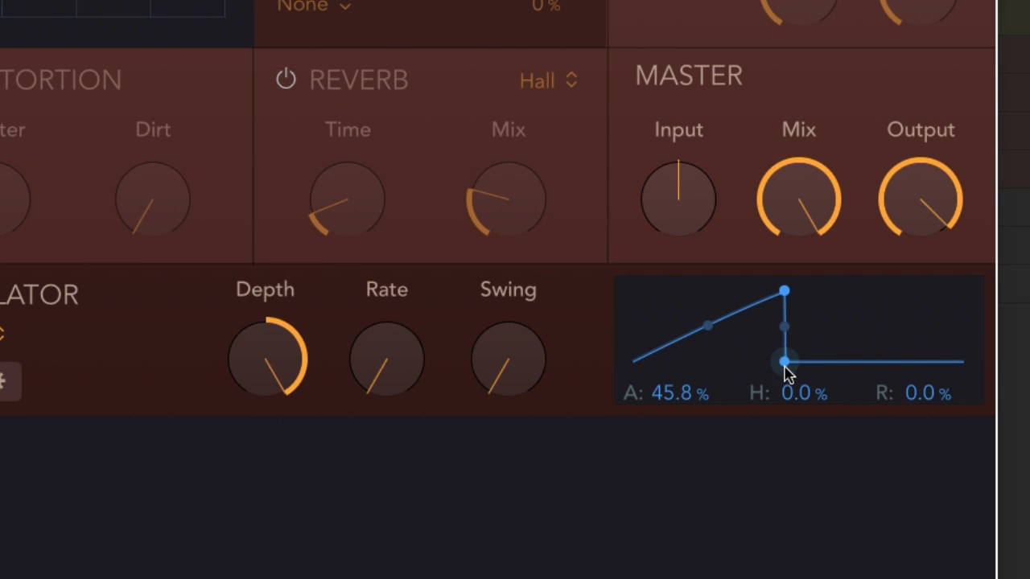
pyautogui.moveTo(785, 363); pyautogui.dragTo(997, 367)
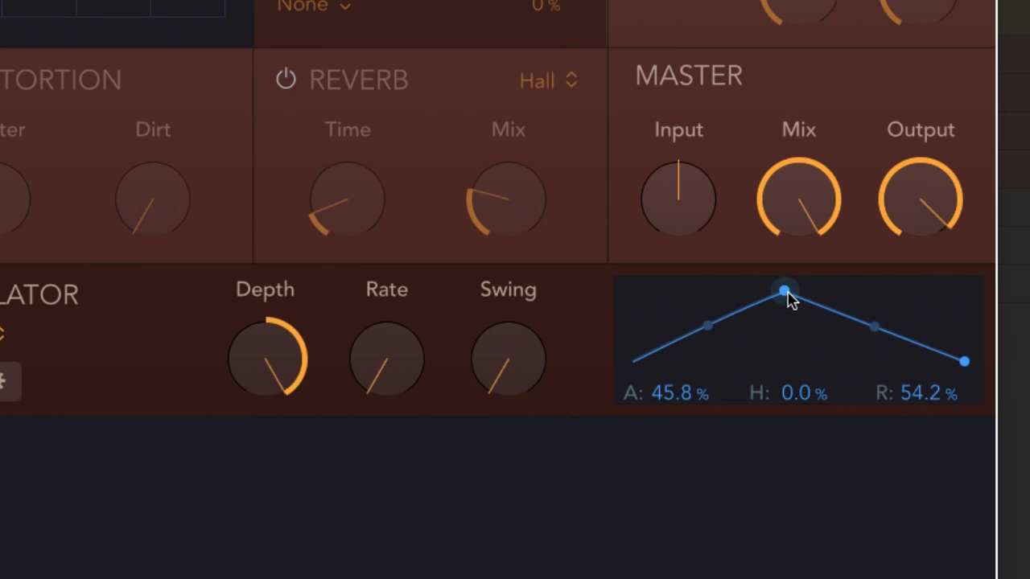
pyautogui.moveTo(786, 294)
pyautogui.mouseDown()
pyautogui.moveTo(813, 298)
pyautogui.moveTo(804, 294)
pyautogui.mouseUp()
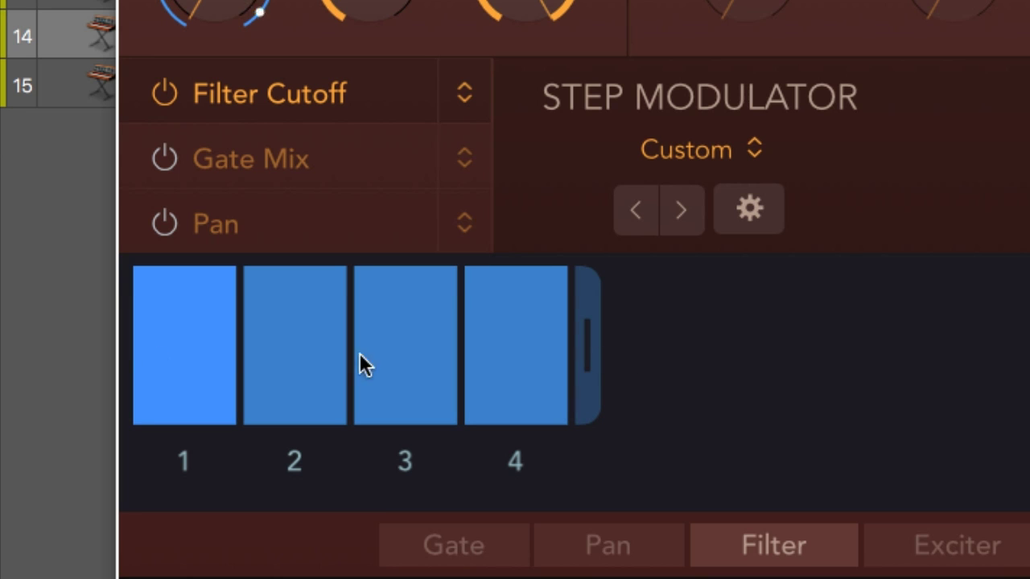
# Halve the widths of steps 1 and 2, lowering step 2 far and step 3 to about 60%.
pyautogui.moveTo(220, 354); pyautogui.dragTo(197, 346)
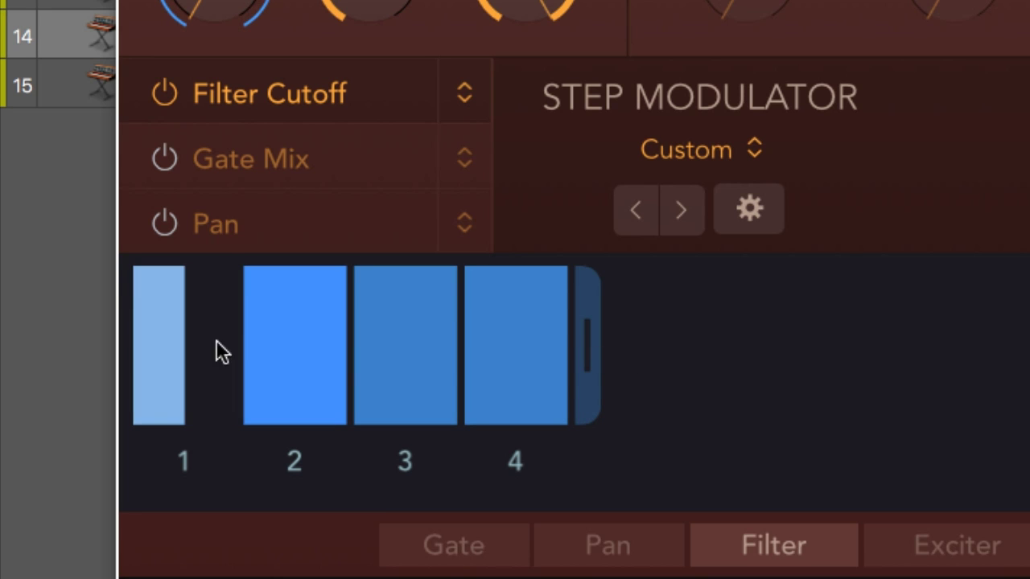
pyautogui.moveTo(314, 364); pyautogui.dragTo(271, 391)
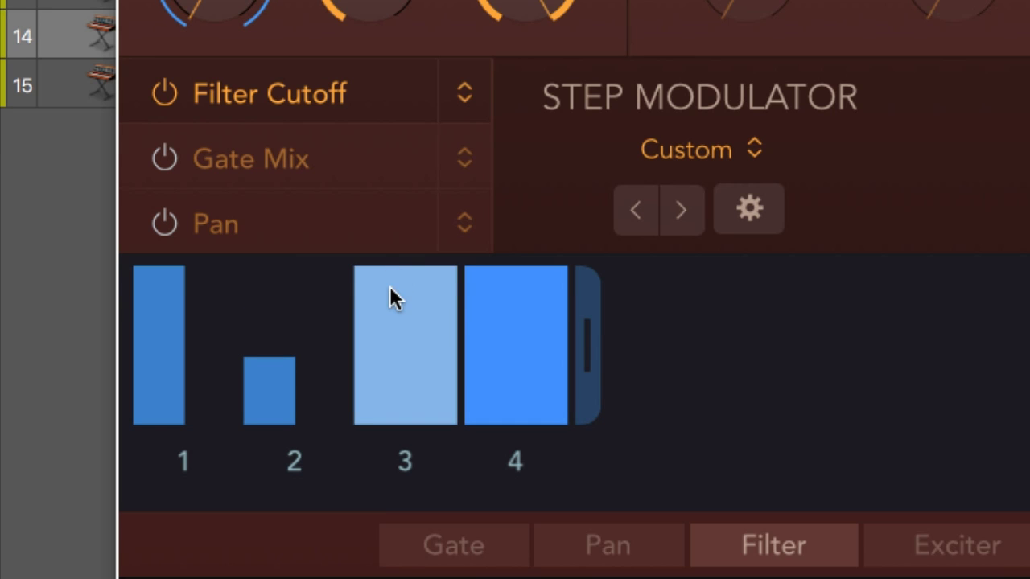
pyautogui.moveTo(394, 274); pyautogui.dragTo(388, 341)
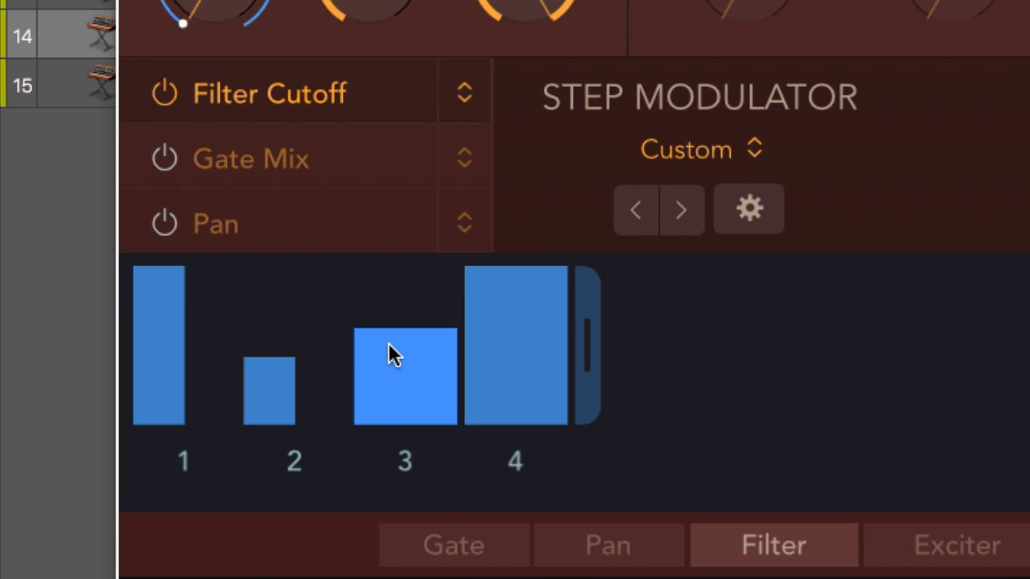
# Tie cutoff steps 2, 3 and 4 into one sustained half-height step, leaving step 1 full.
pyautogui.click(281, 462)
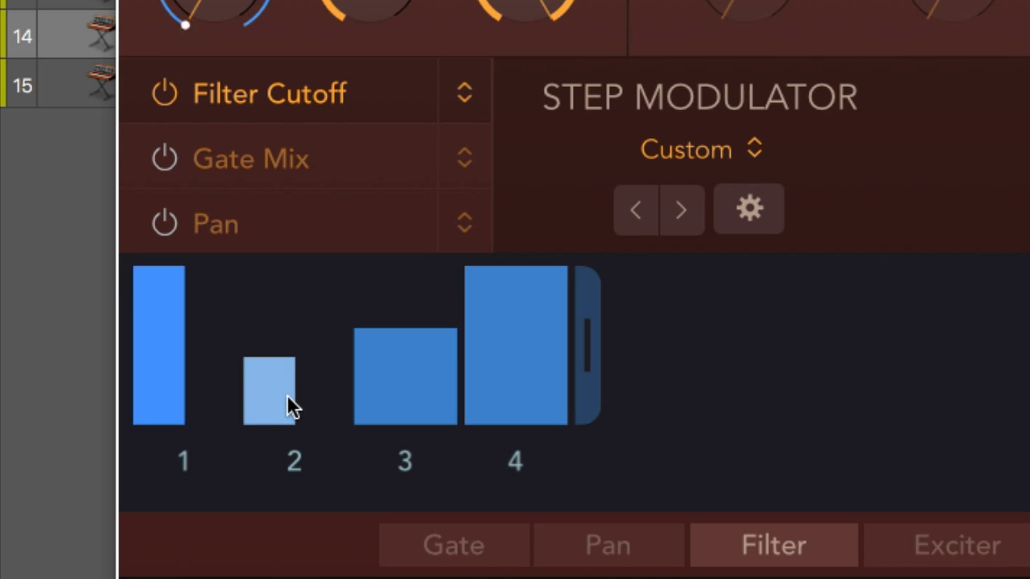
pyautogui.moveTo(286, 394); pyautogui.dragTo(462, 394)
pyautogui.click(344, 460)
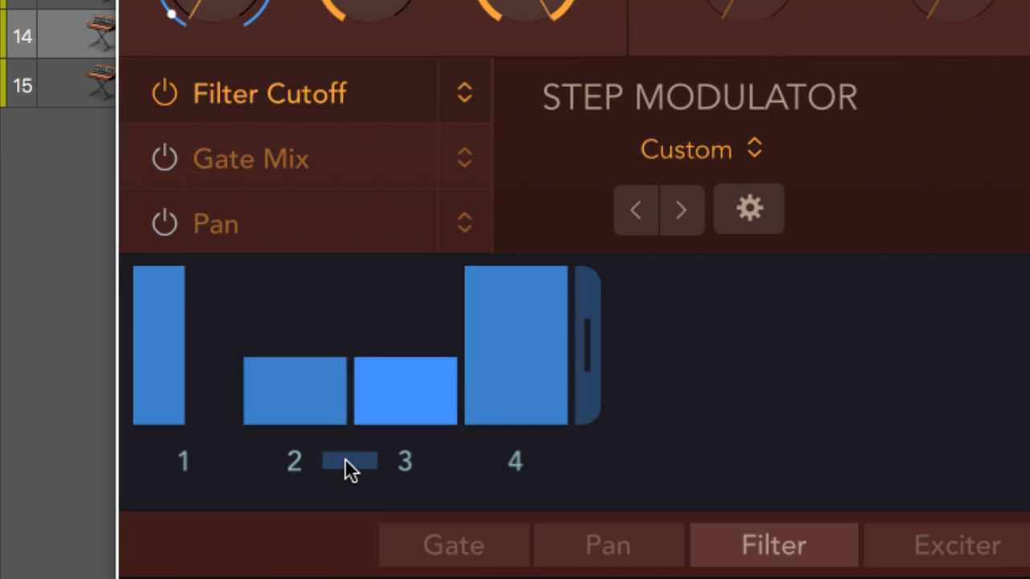
pyautogui.click(344, 460)
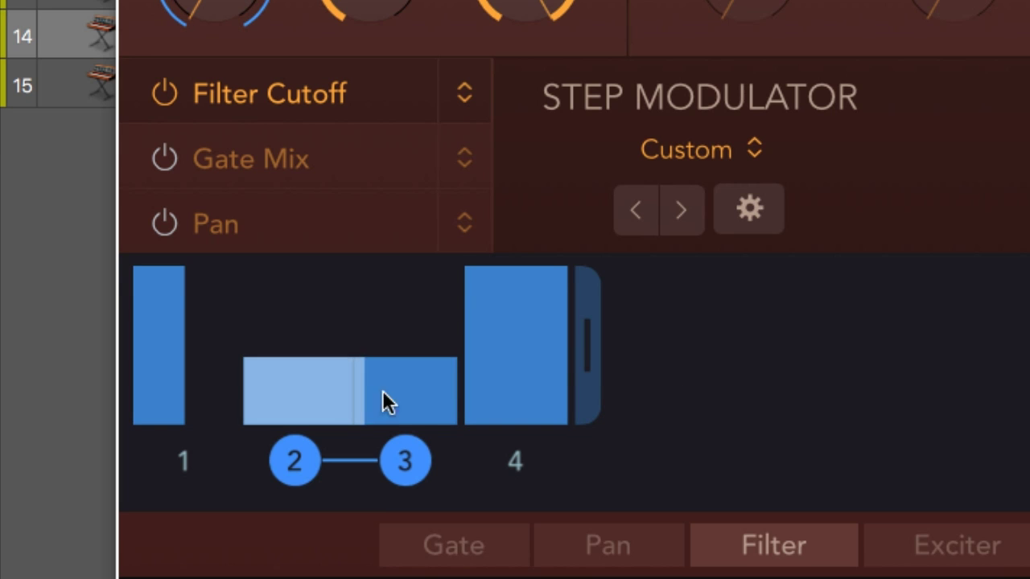
pyautogui.click(572, 390)
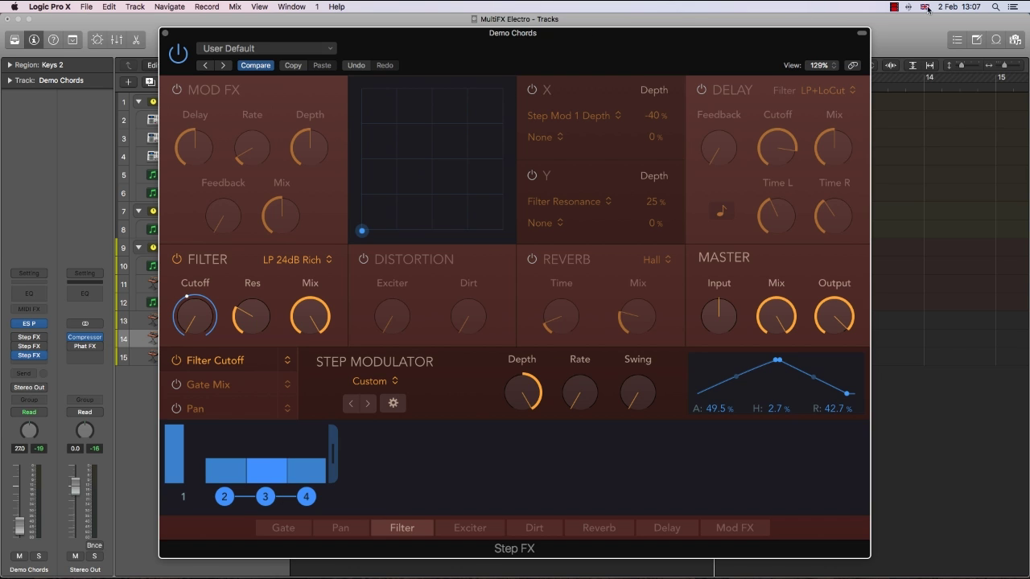
# Close the Step FX window and nudge the Demo Leads fader down slightly during playback.
pyautogui.click(893, 7)
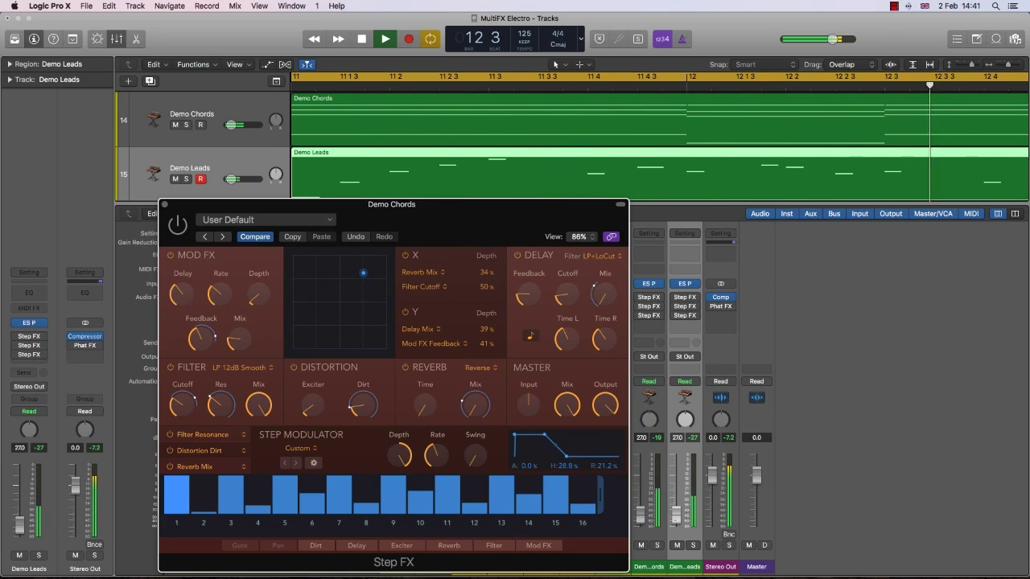
pyautogui.moveTo(676, 526); pyautogui.dragTo(676, 521)
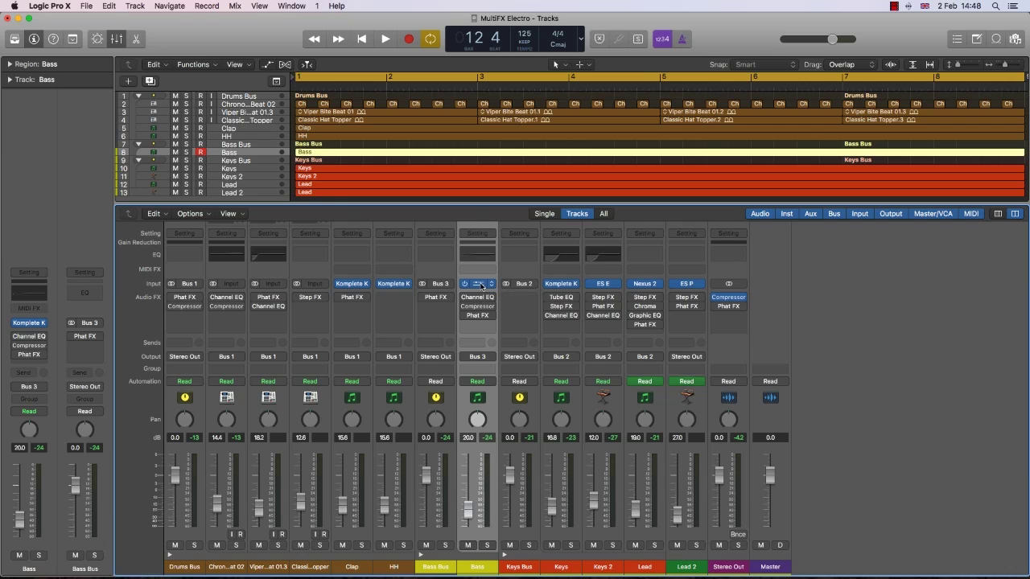
pyautogui.click(479, 284)
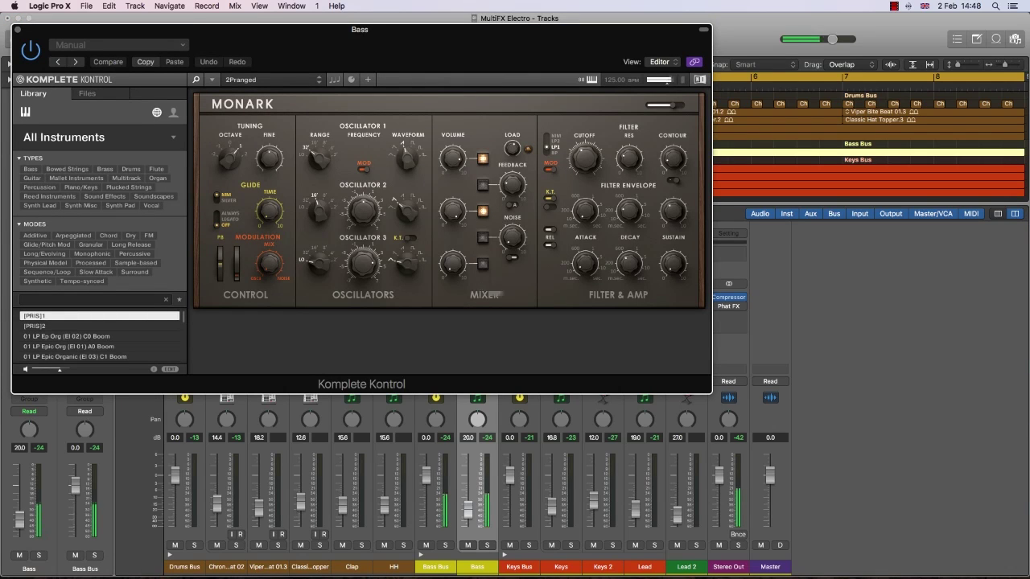
pyautogui.click(17, 31)
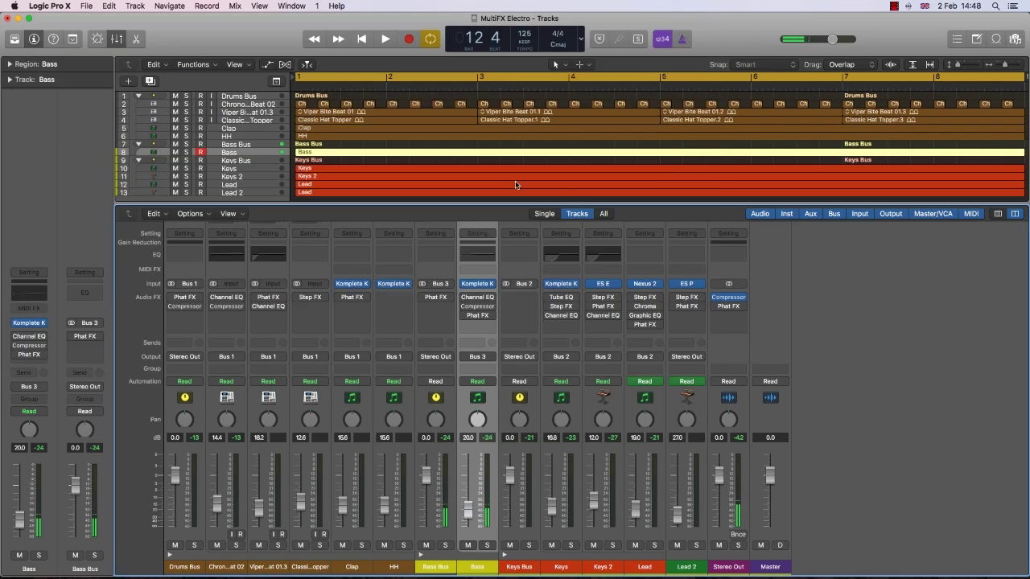
pyautogui.click(647, 285)
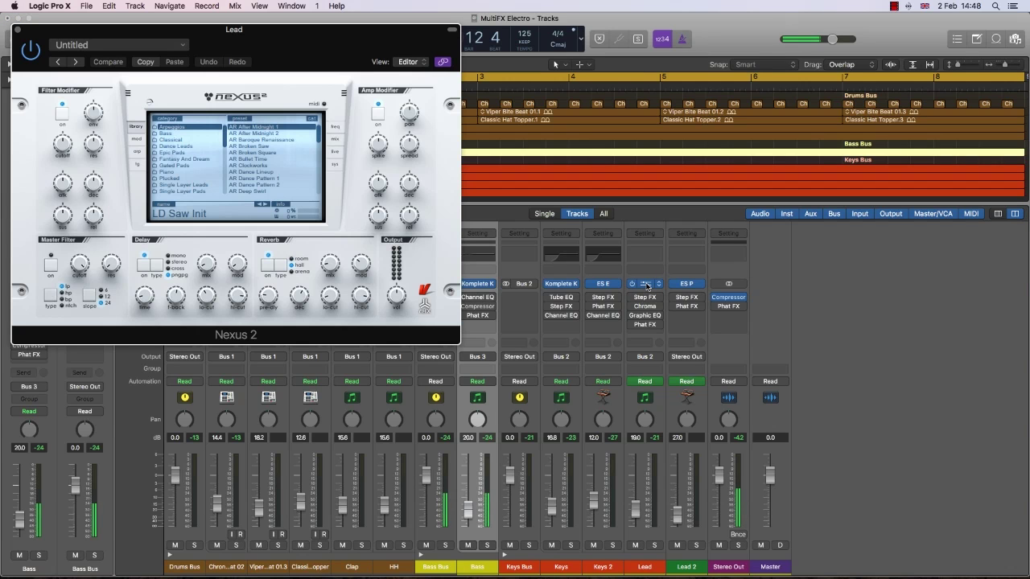
pyautogui.click(655, 352)
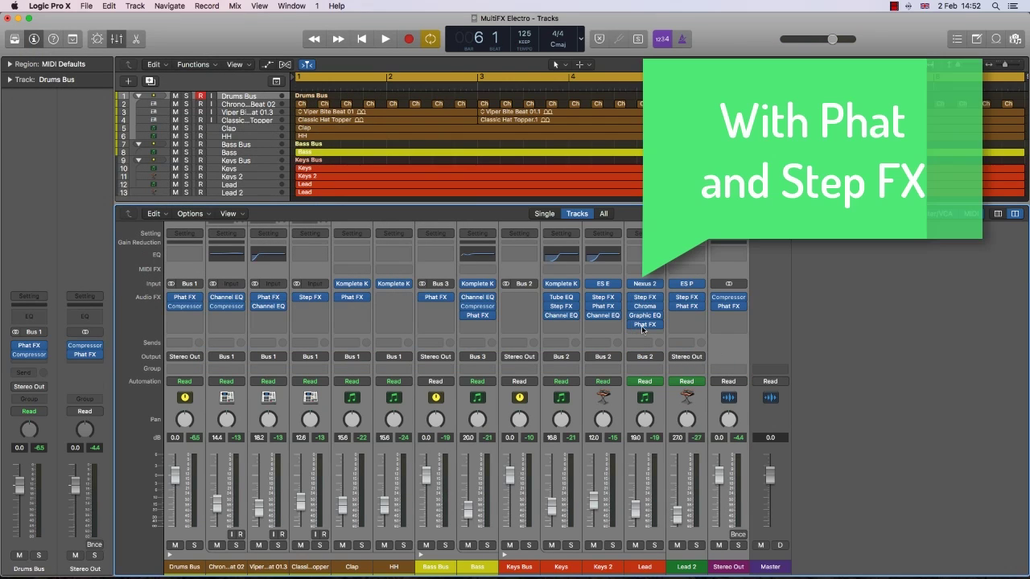
# Play the full mix from bar 1 and open the Lead channel's Phat FX plug-in.
pyautogui.press('space')
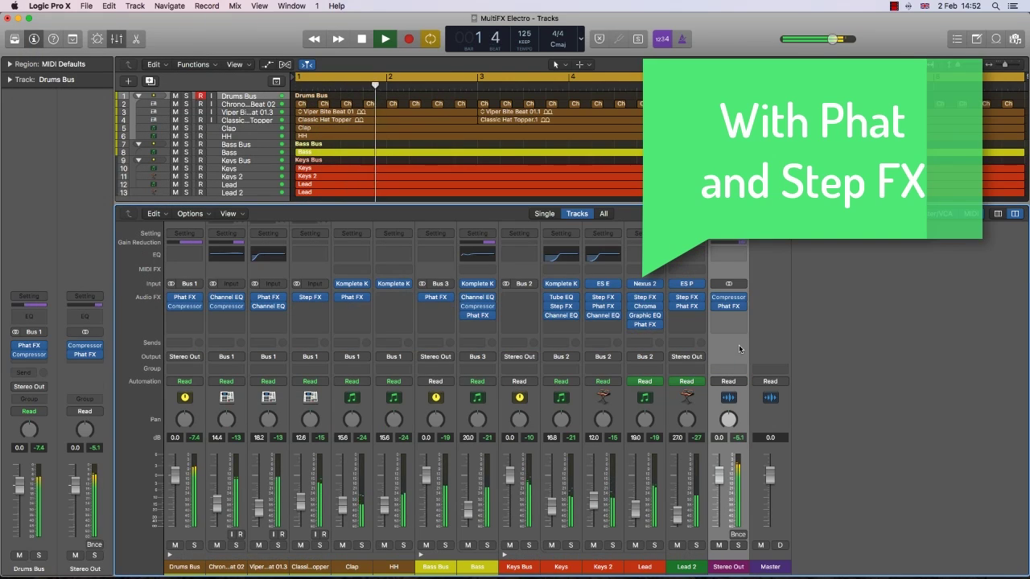
pyautogui.click(656, 343)
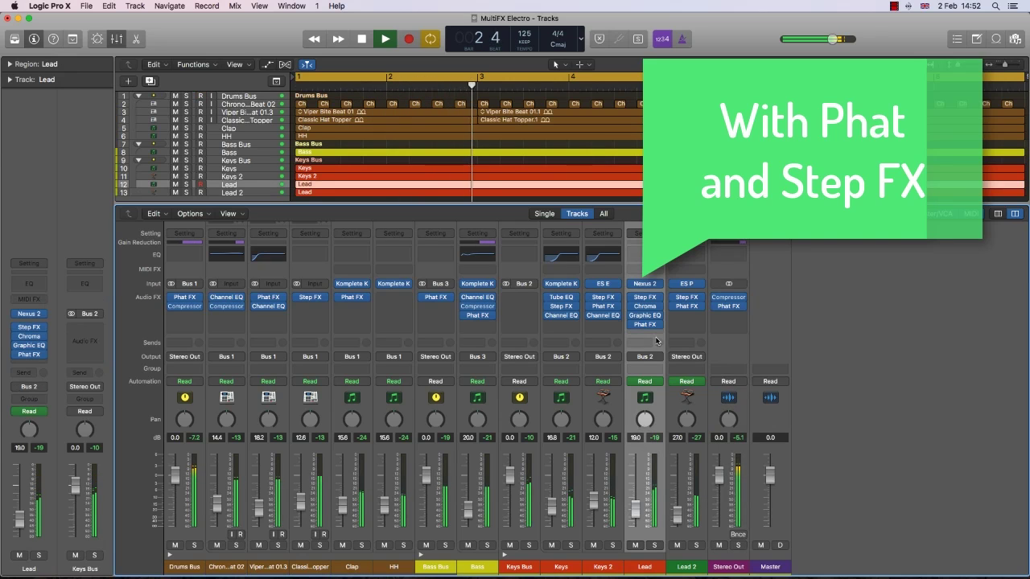
pyautogui.moveTo(647, 327)
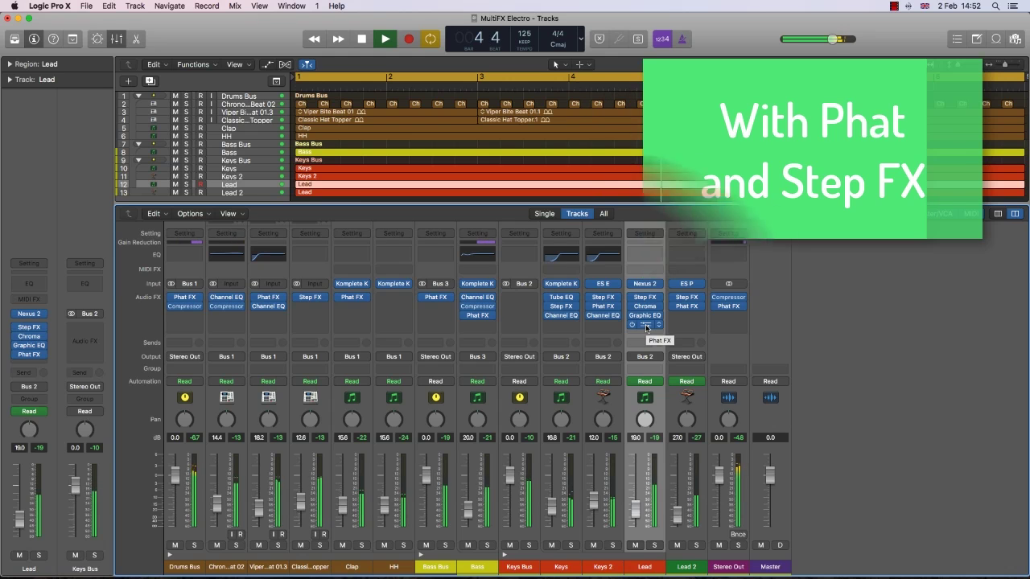
pyautogui.click(646, 326)
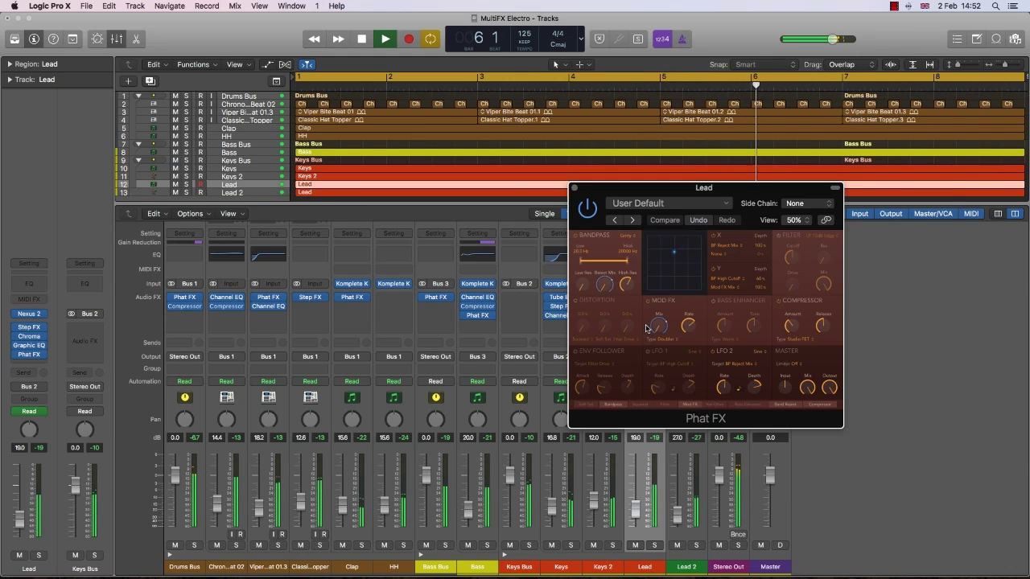